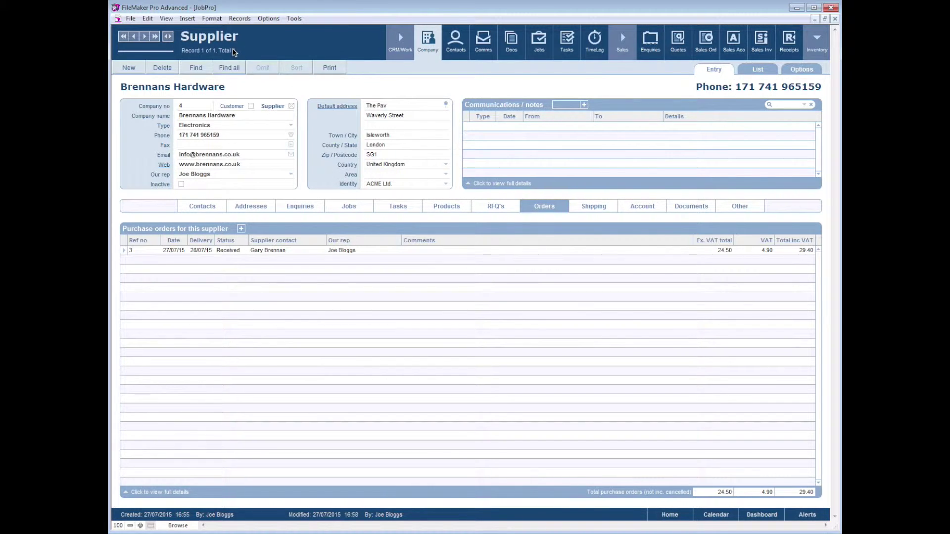
Open Brennans Hardware's purchase order 3 for 5 xBox Battery Packs totalling 29.40
click(125, 251)
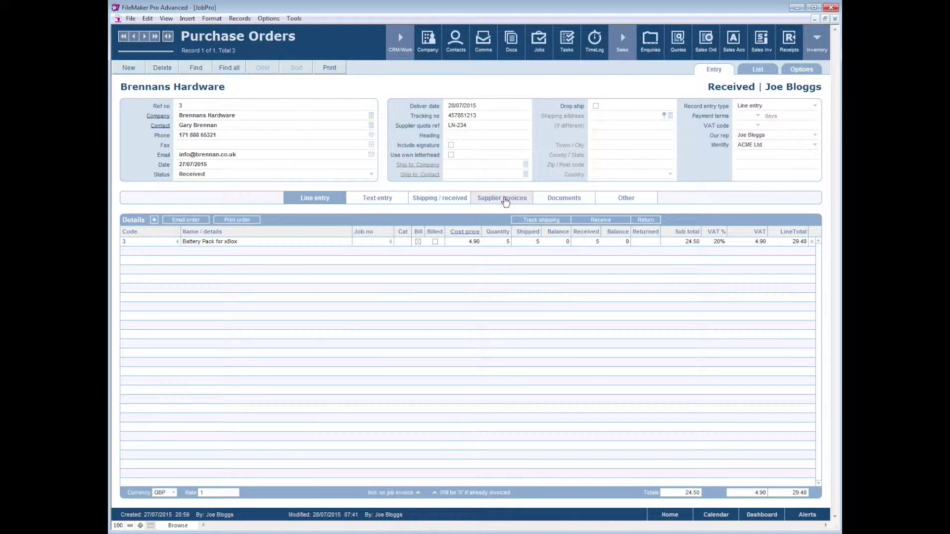
Display the order's linked supplier invoice 456: 24.50 plus 20% VAT, 29.40 total
click(505, 200)
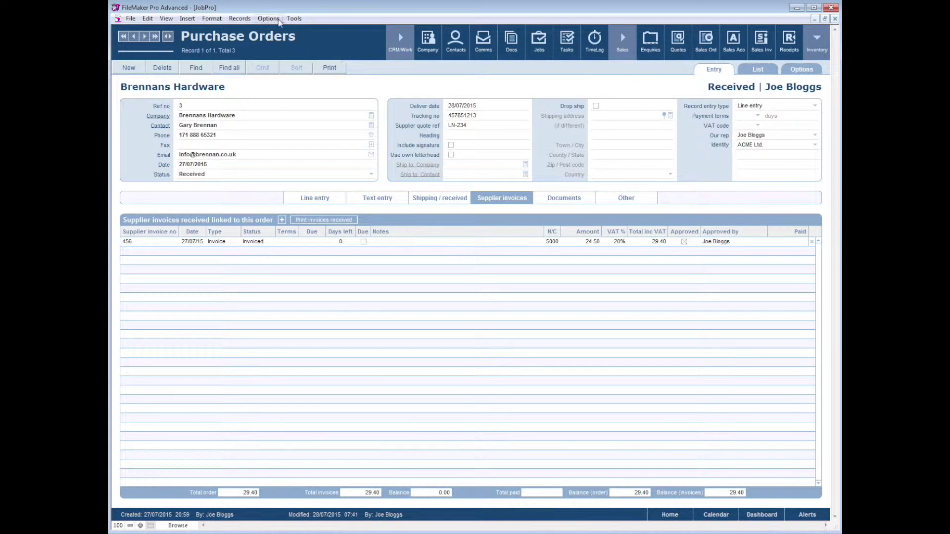
click(269, 20)
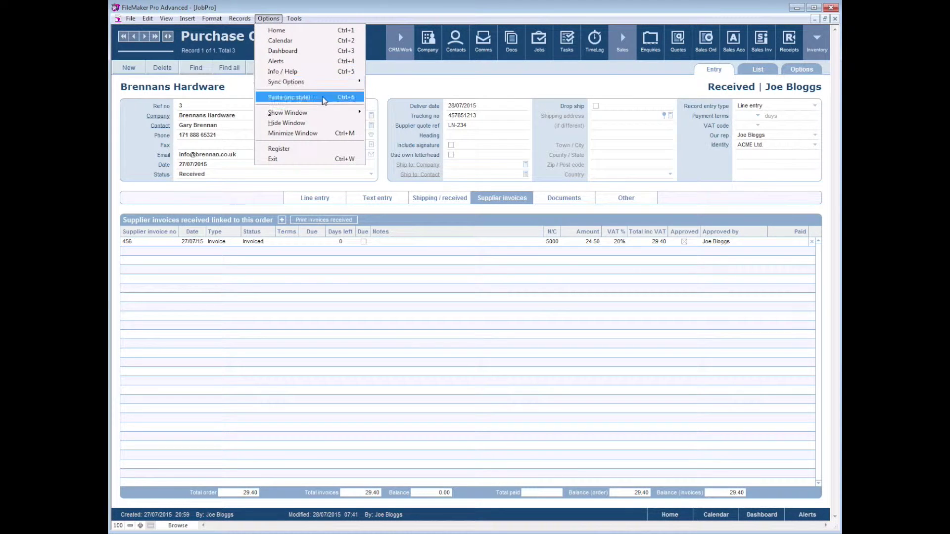
In Accounts Sync, approve Brennans Hardware's 27/07/15 purchase invoice for 29.40
mouse_move(327, 82)
click(396, 82)
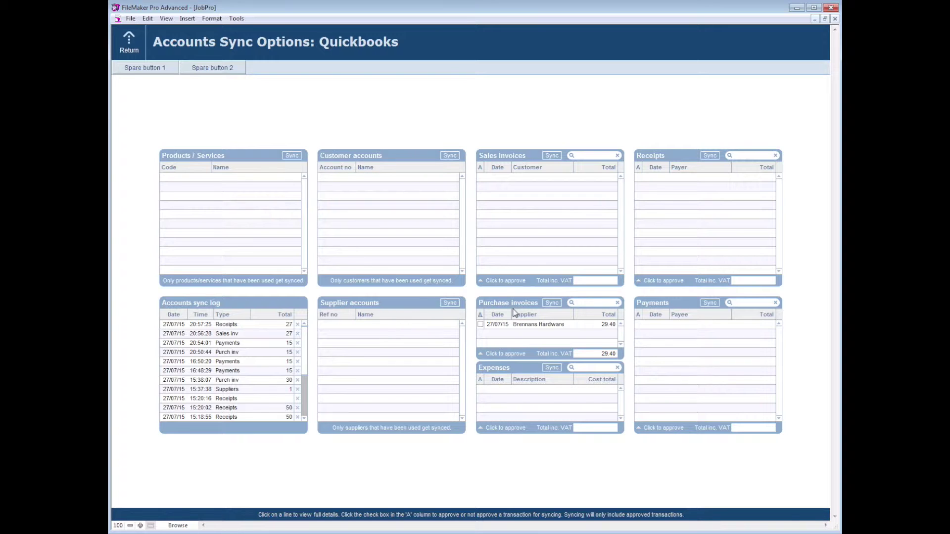
click(480, 325)
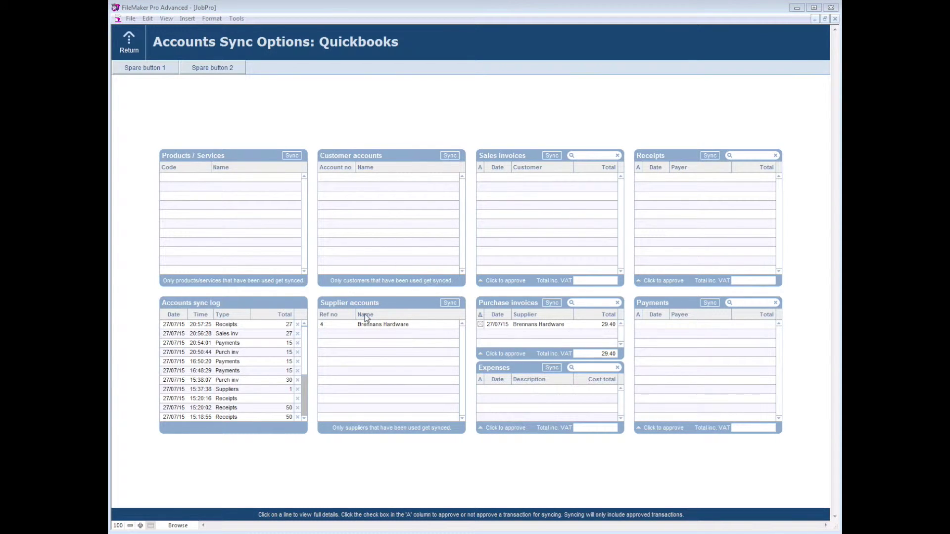
Sync the Brennans Hardware supplier account to QuickBooks, logging a 28/07/15 Suppliers entry
click(451, 304)
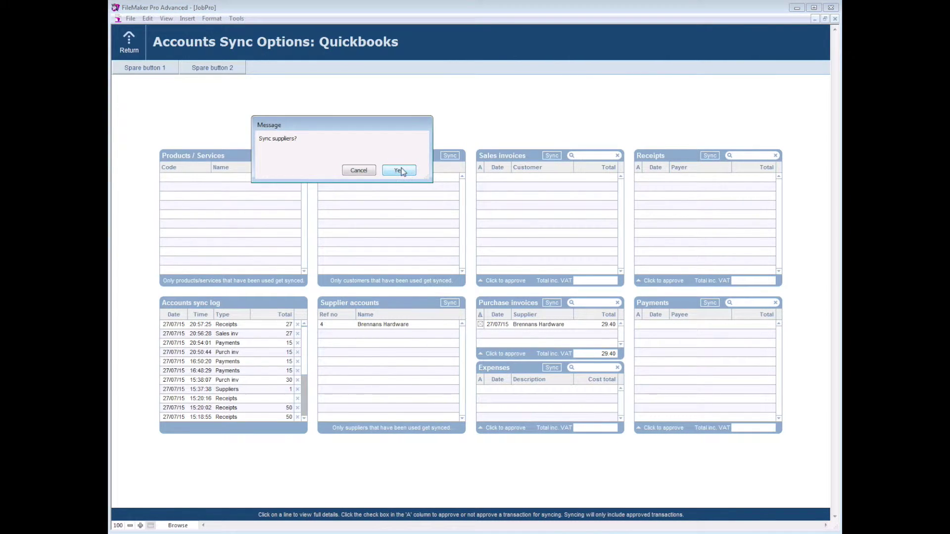
click(401, 172)
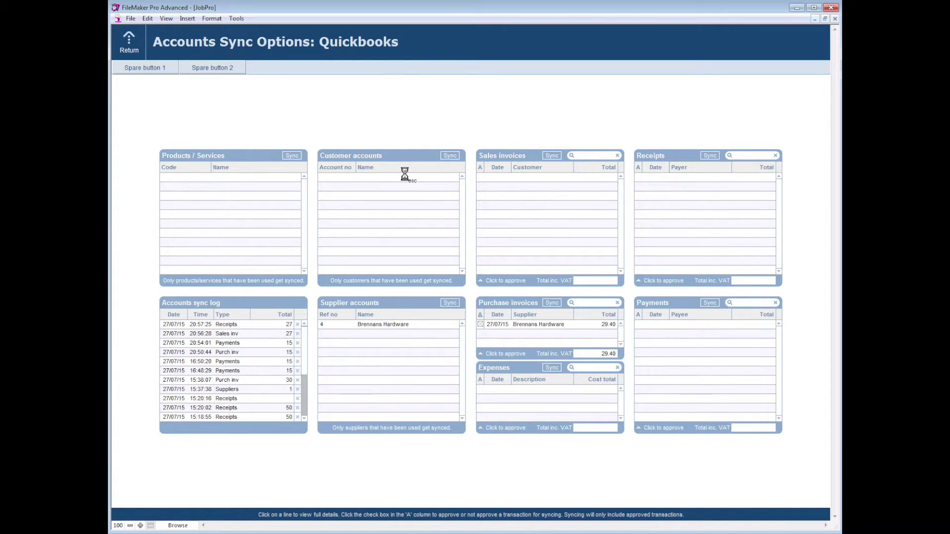
click(540, 289)
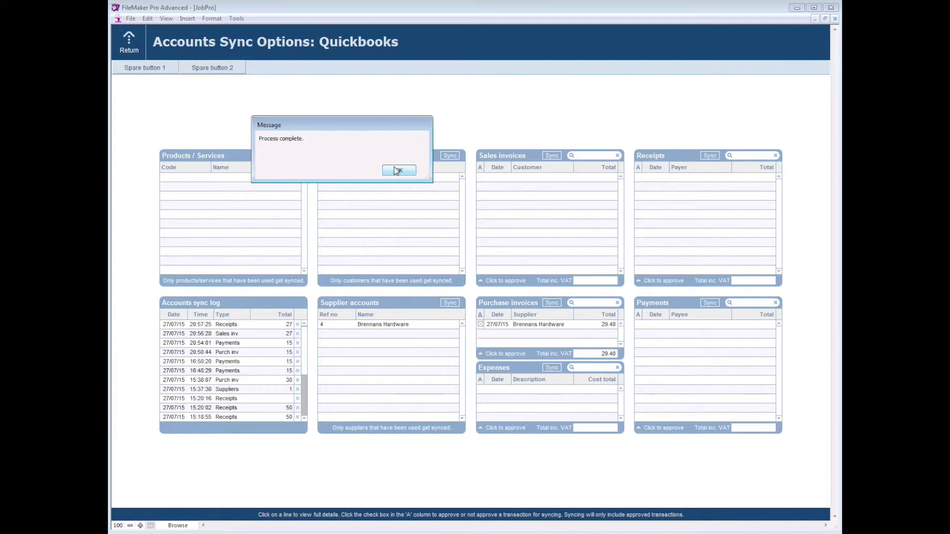
click(399, 170)
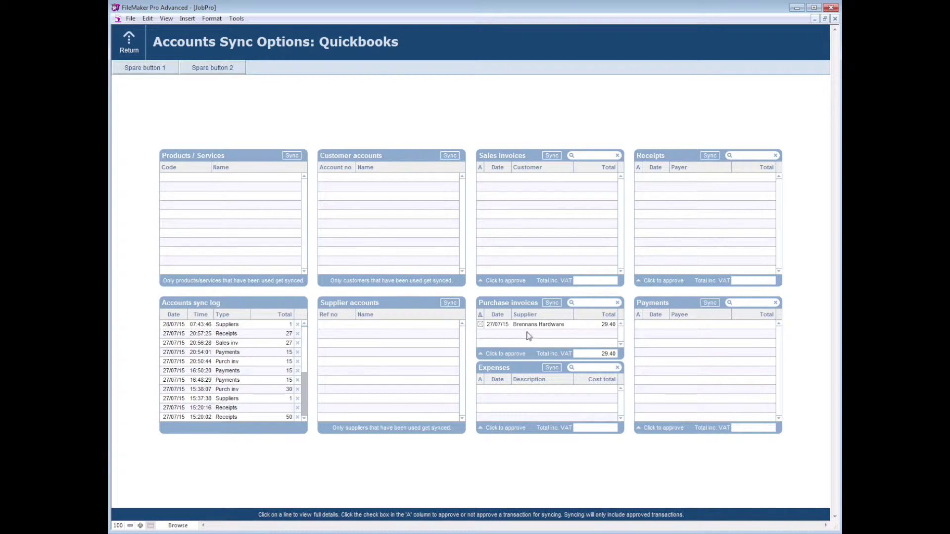
click(556, 304)
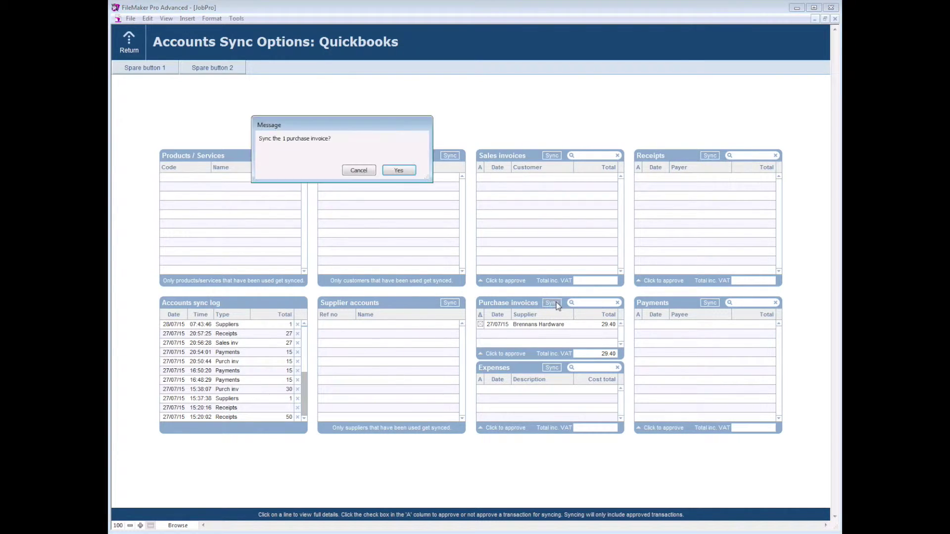
Confirm the single purchase invoice sync, logging a 28/07/15 Purch inv entry of 29.4
click(399, 171)
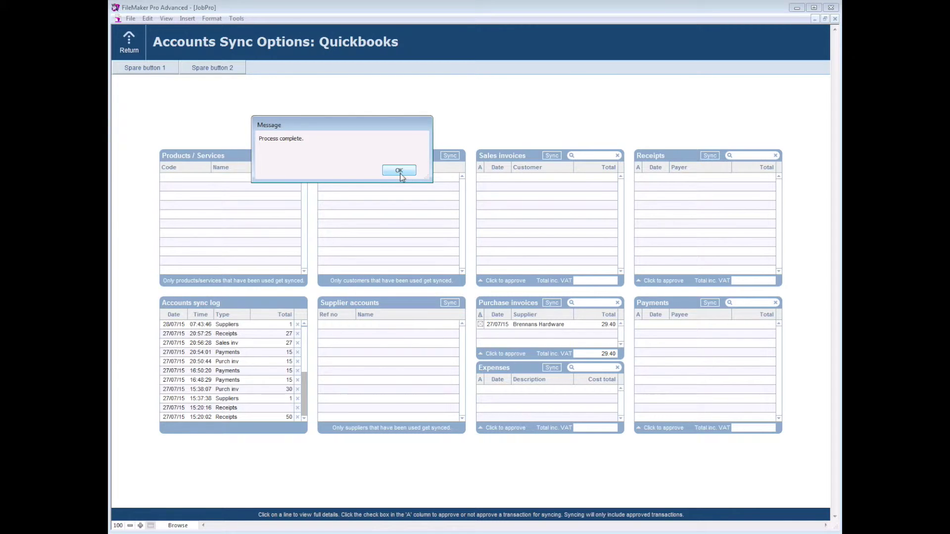
click(401, 174)
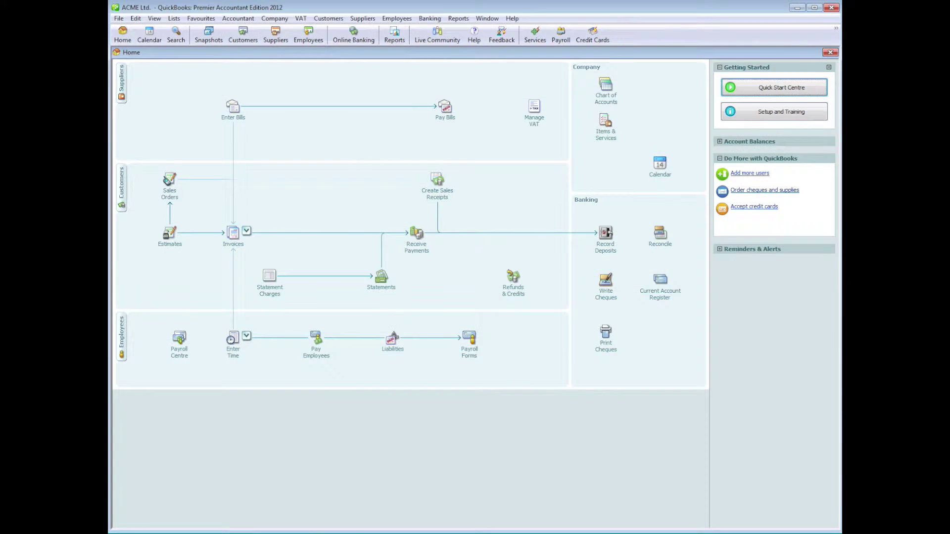
In the Supplier Centre, select Brennans Hardware's synced bill 4 dated 27/07/2015 for 29.40
click(276, 36)
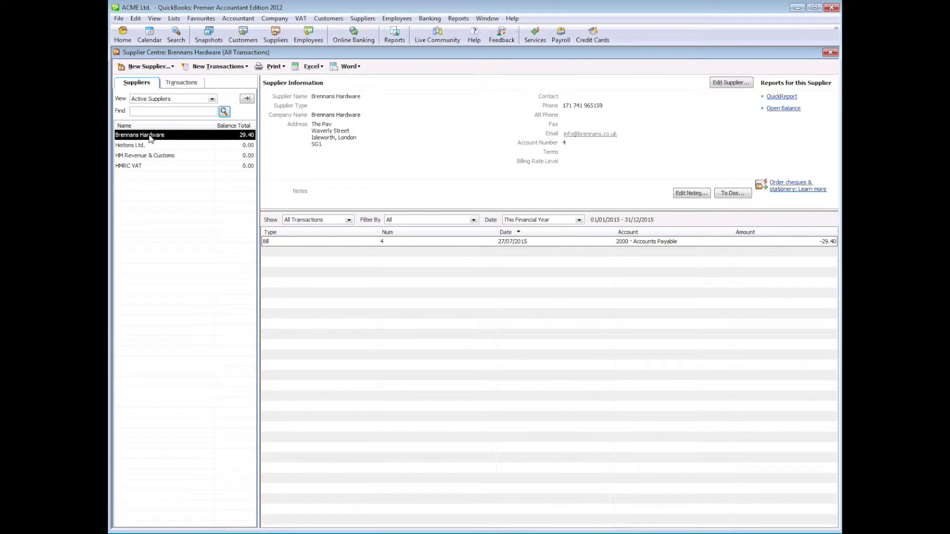
click(338, 243)
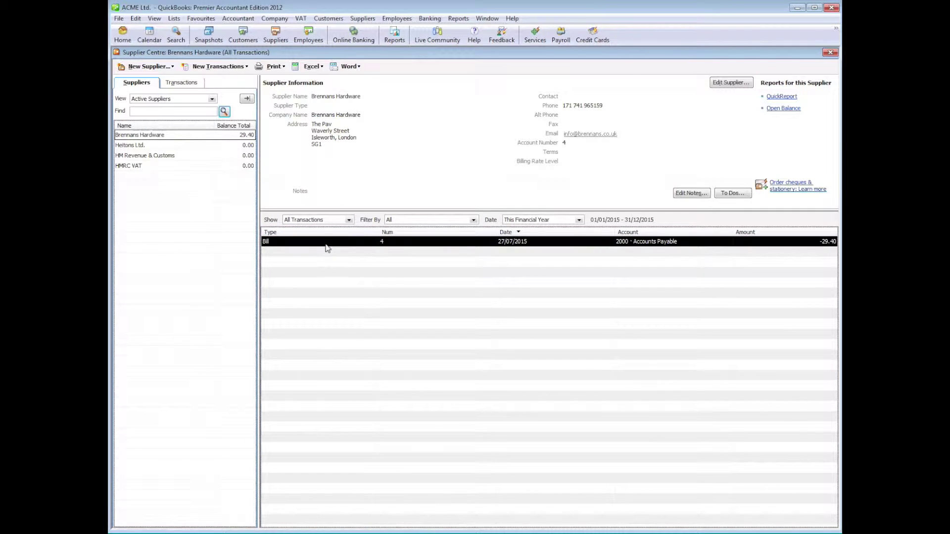
Pay bill 4 for 29.40 by cheque from Bank of Scotland, zeroing Brennans Hardware's balance
click(246, 67)
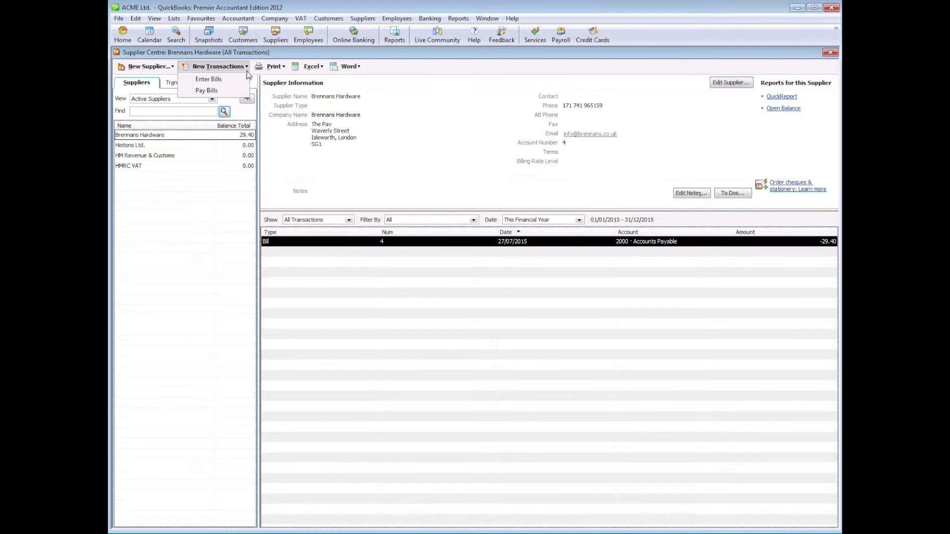
click(238, 91)
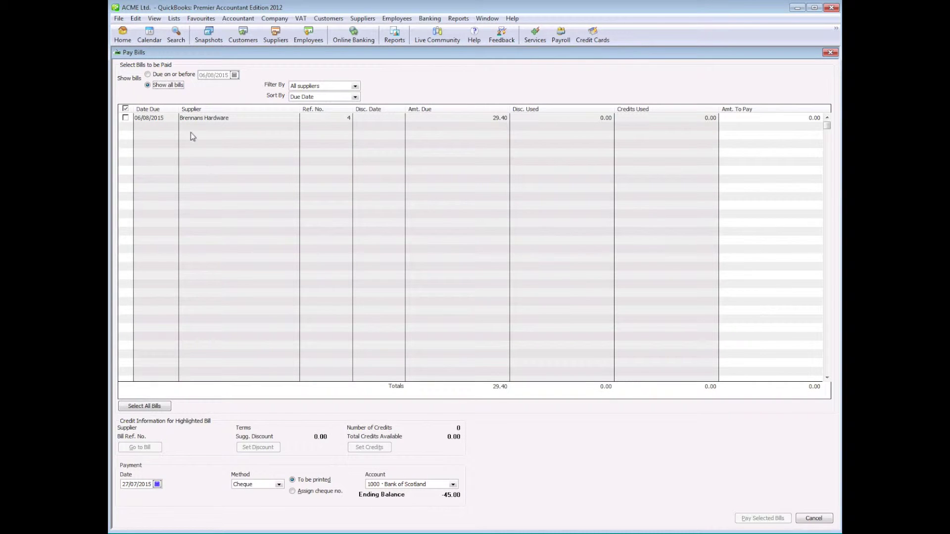
click(126, 118)
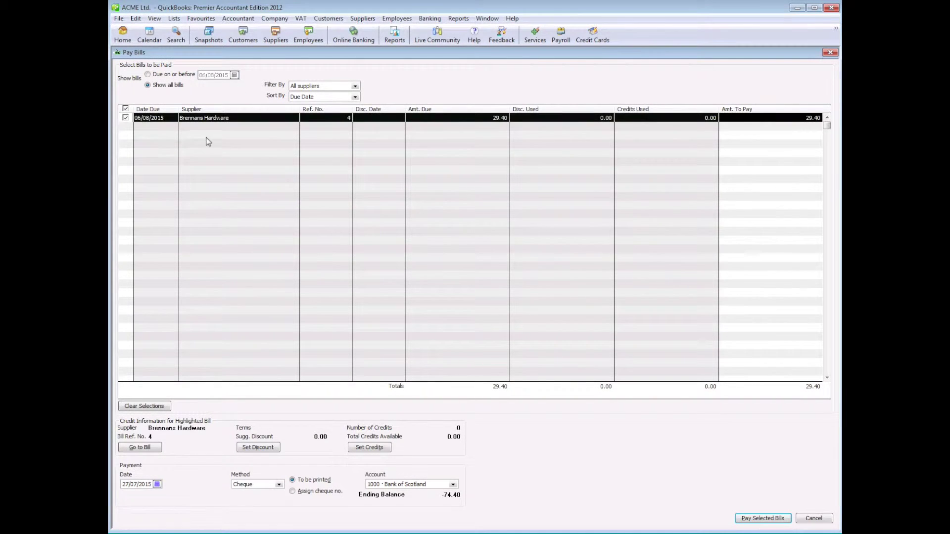
click(770, 519)
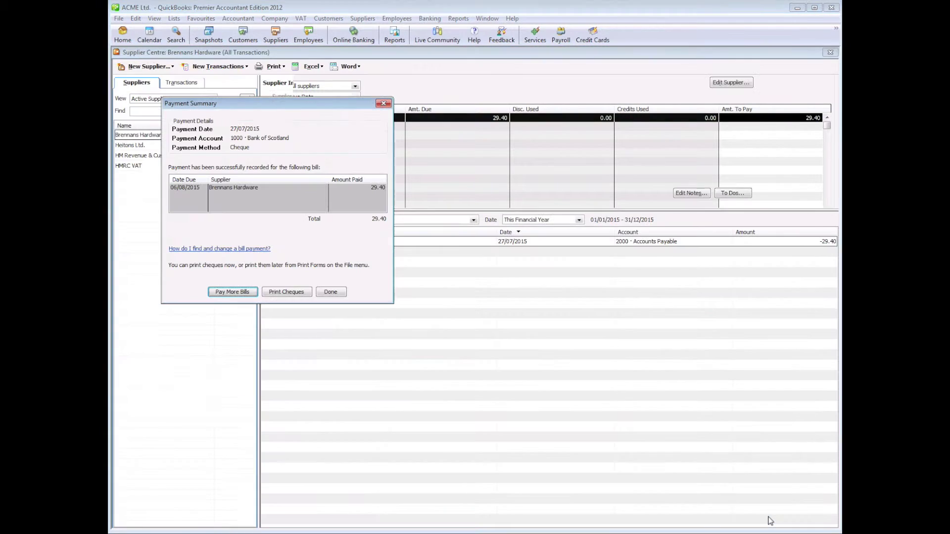
click(330, 292)
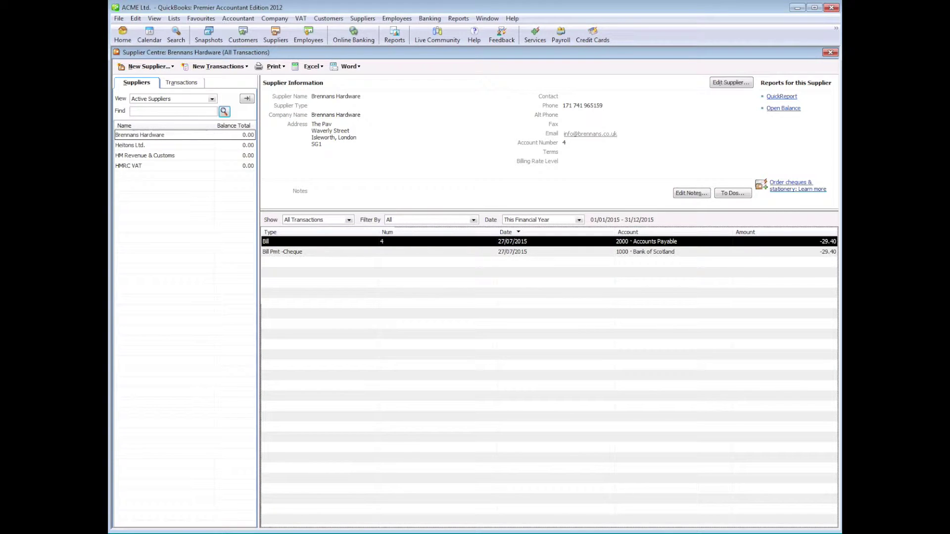
key(alt+Tab)
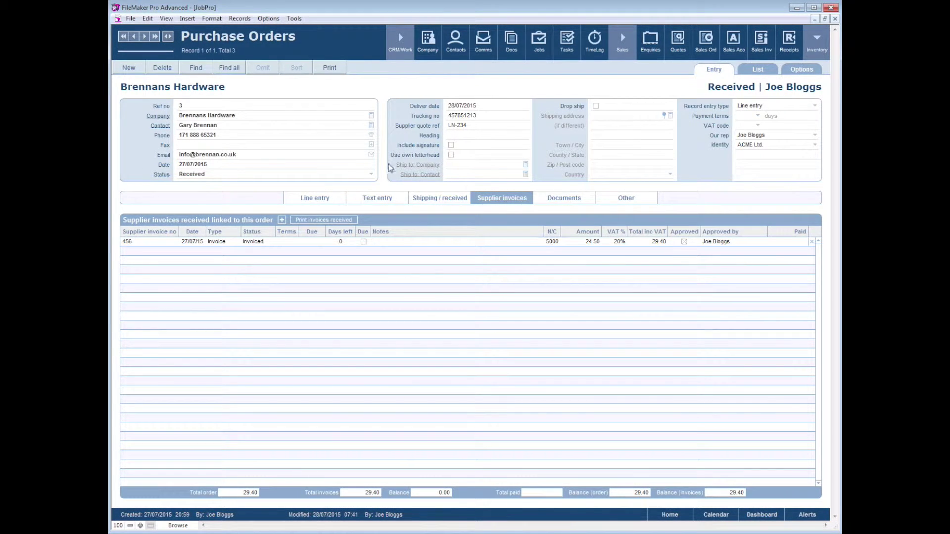
Reopen the QuickBooks Accounts Sync screen via Options > Sync Options
click(268, 18)
mouse_move(319, 82)
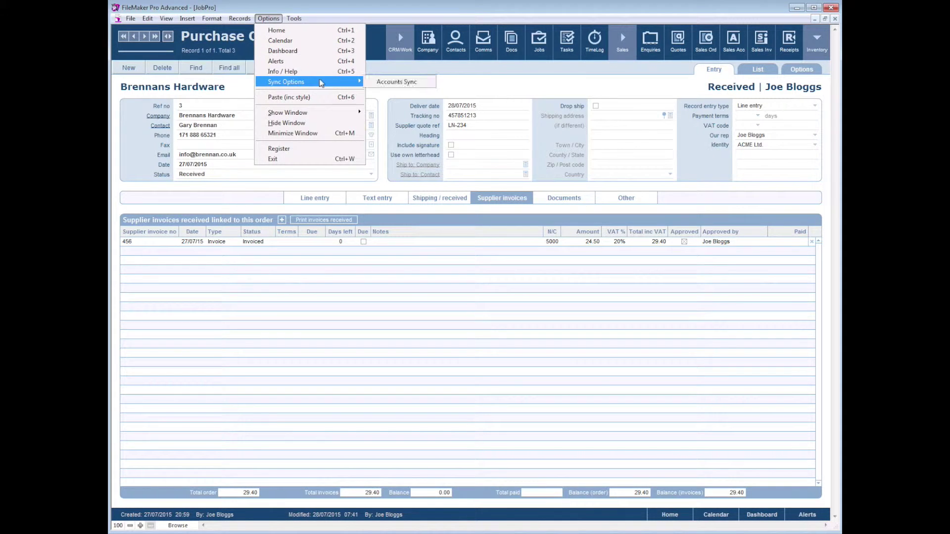
click(379, 82)
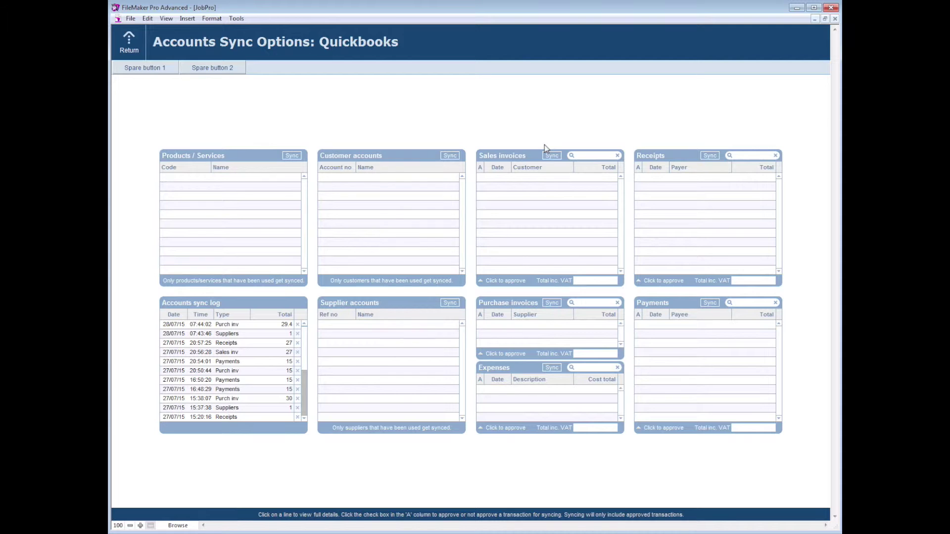
Sync payments to QuickBooks, then return to the purchase order showing invoice 456 Paid at 29.40
click(709, 304)
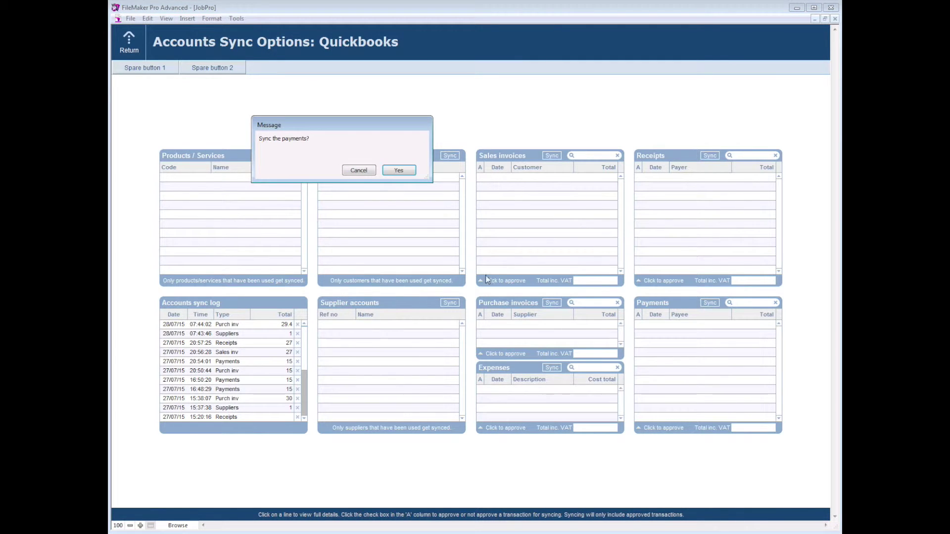
click(398, 170)
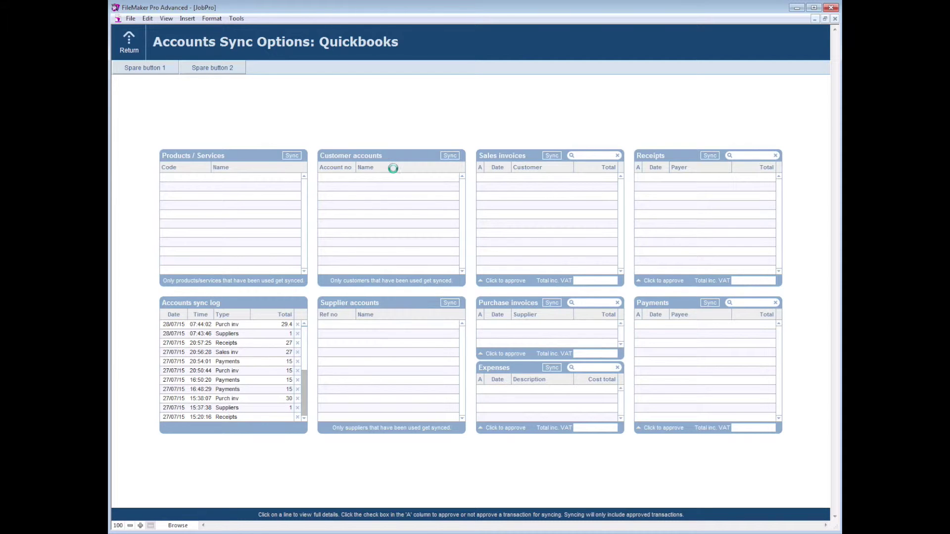
click(399, 171)
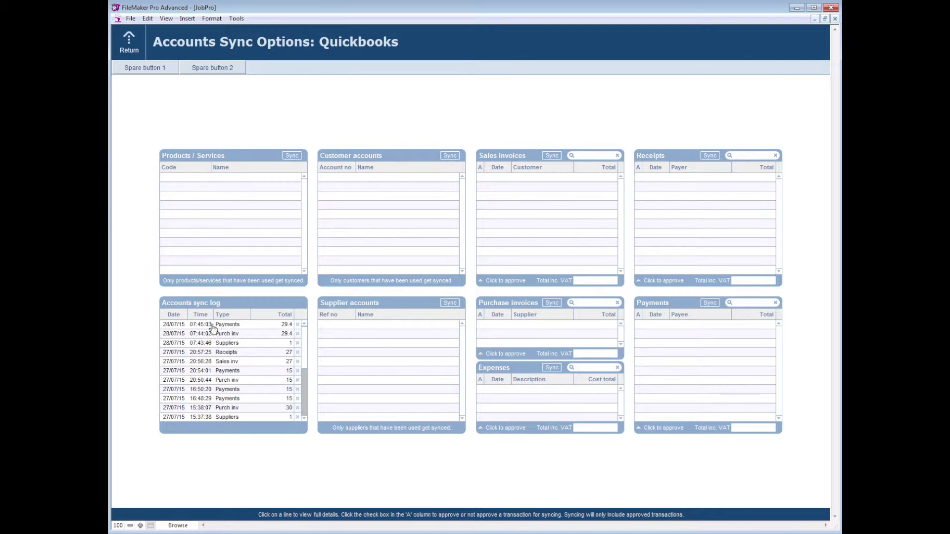
click(131, 45)
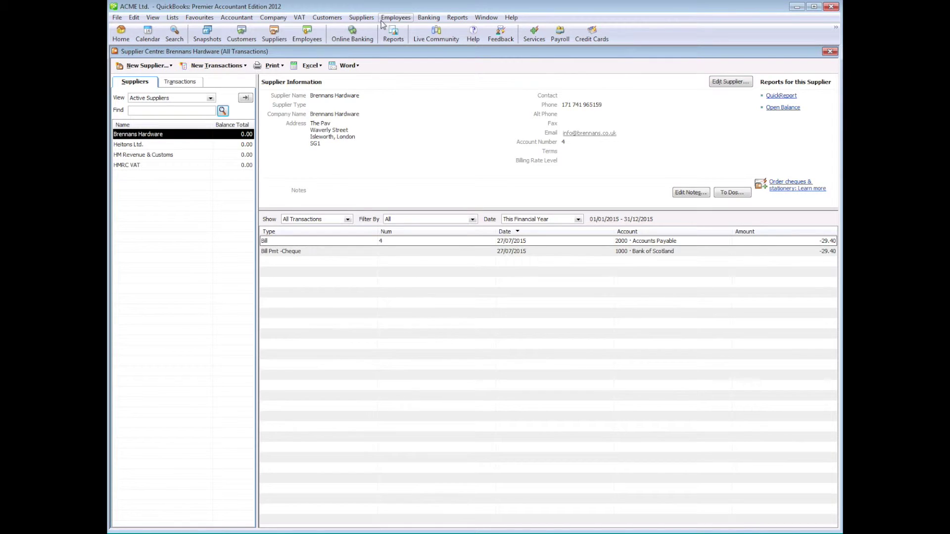
click(393, 33)
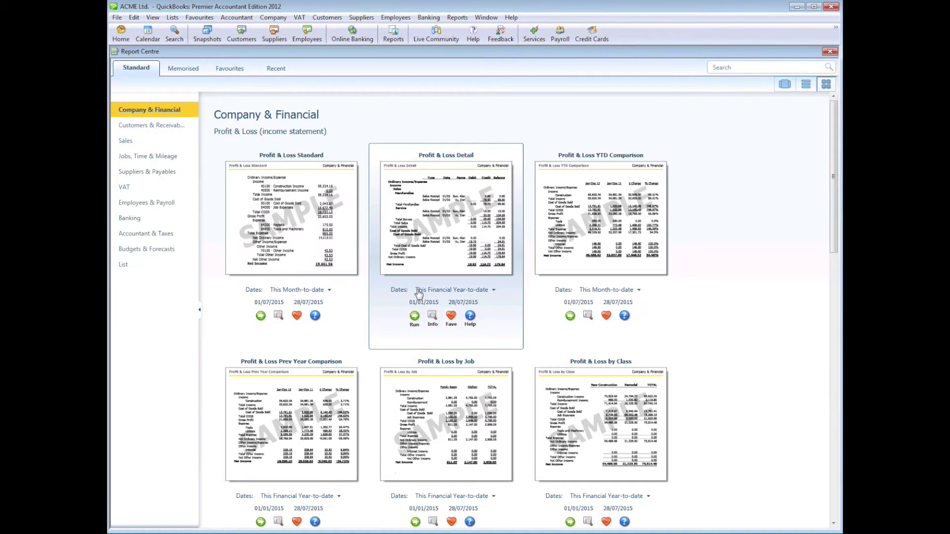
click(414, 315)
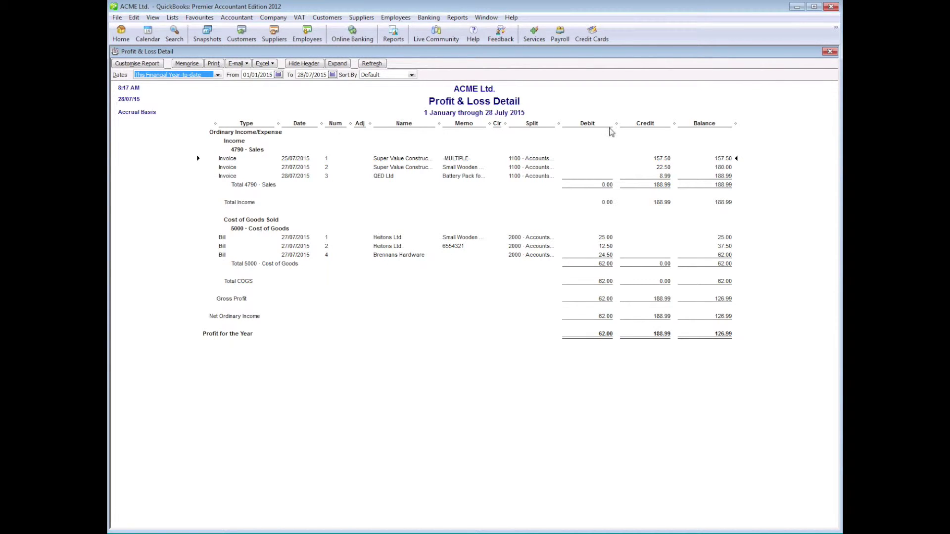
click(830, 51)
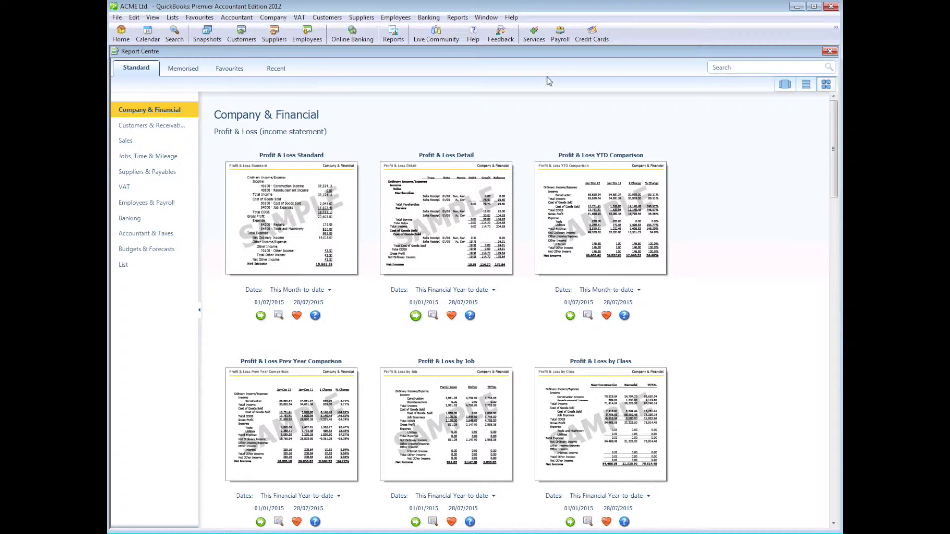
click(830, 52)
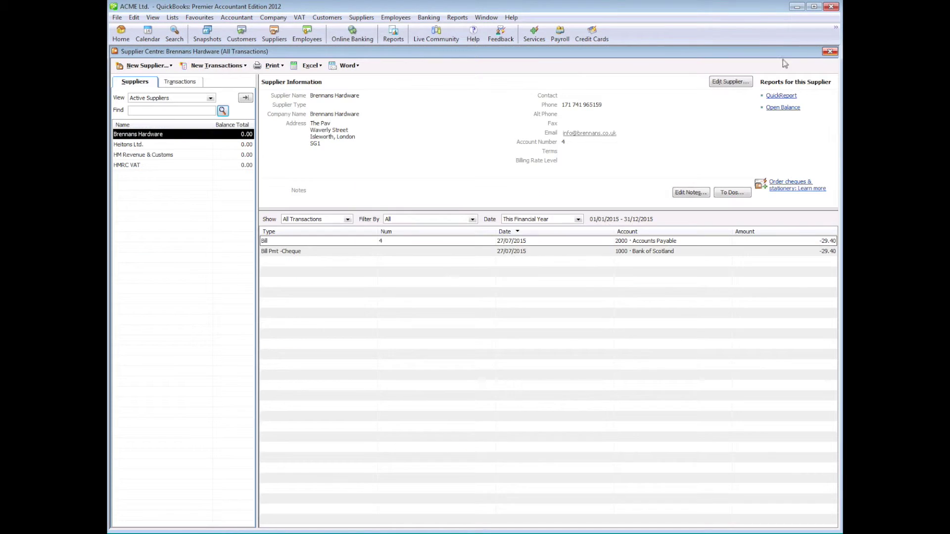
click(300, 19)
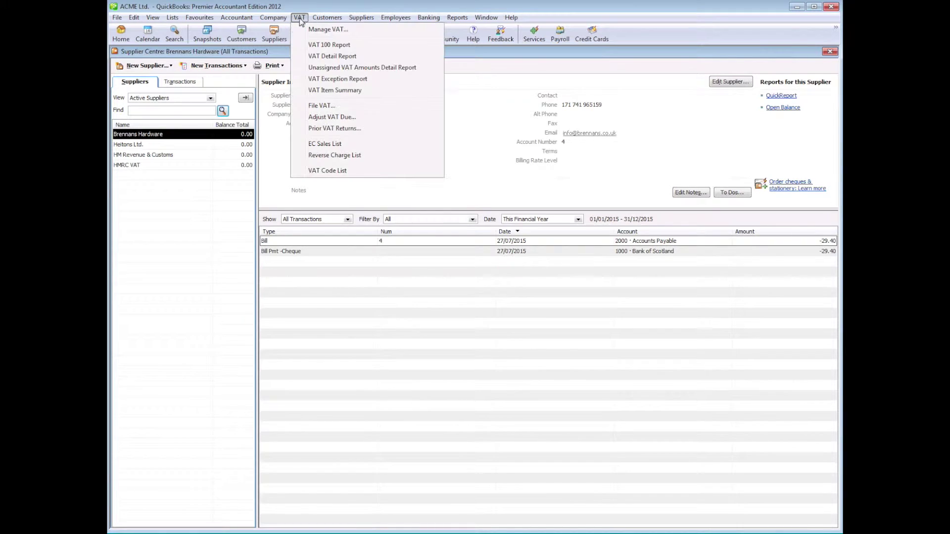
click(341, 57)
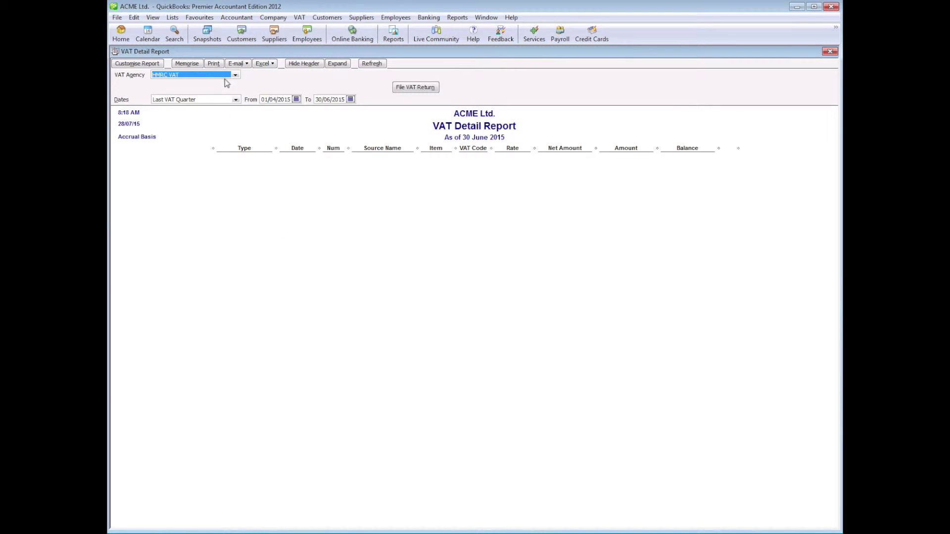
click(236, 100)
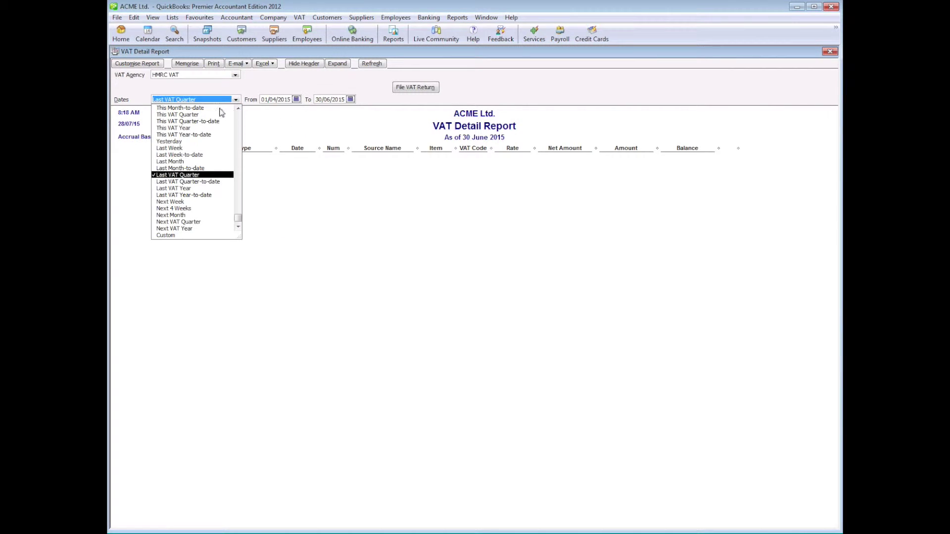
click(221, 112)
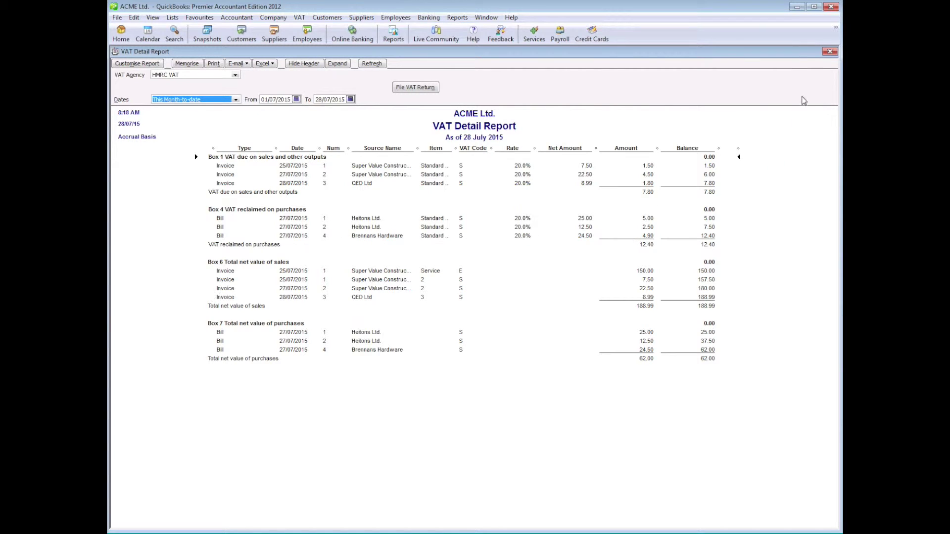
click(830, 52)
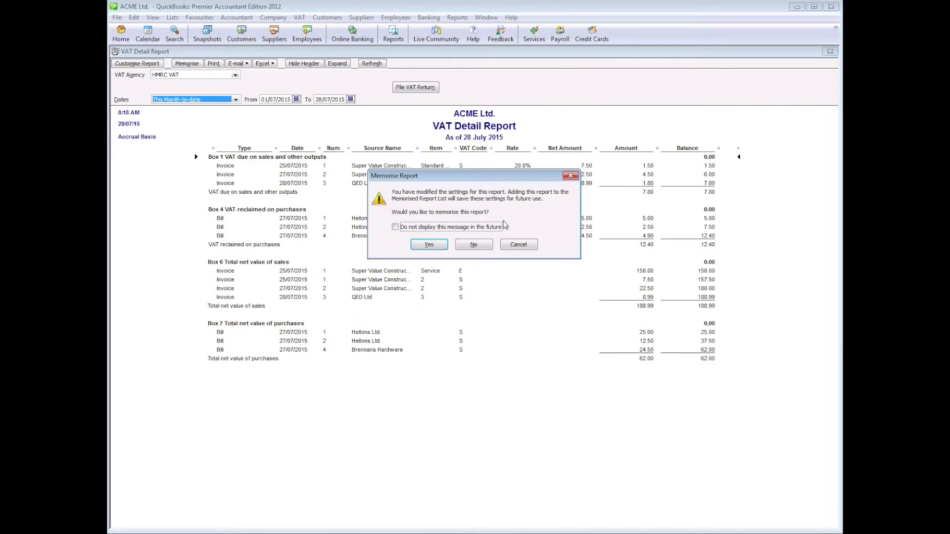
click(473, 246)
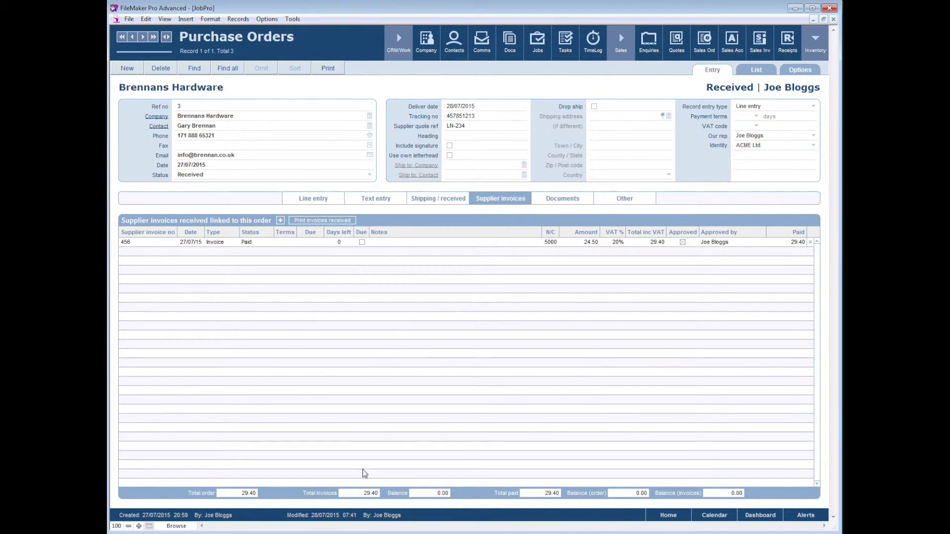
Open Charles Linden Ltd's sales invoice 4, then the Accounts Sync screen listing its 30.00 invoice
click(435, 43)
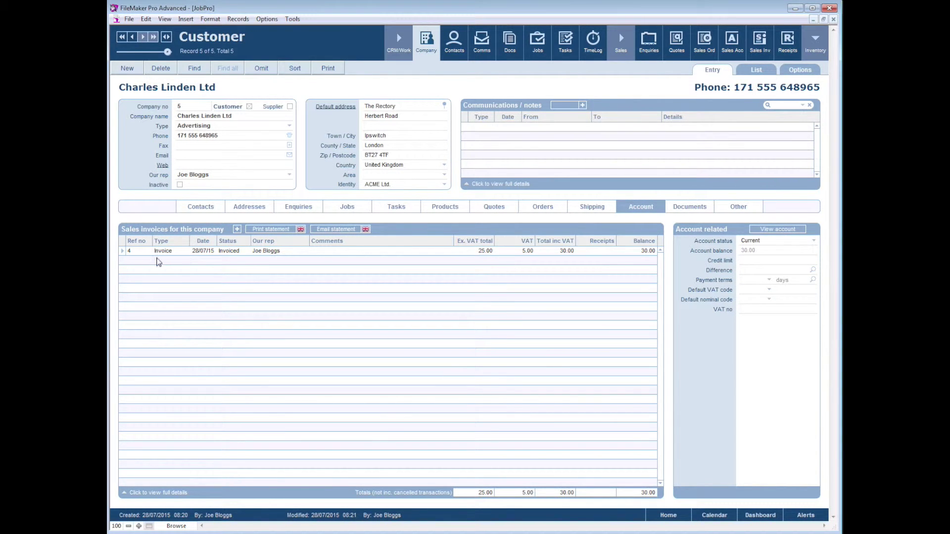
click(123, 251)
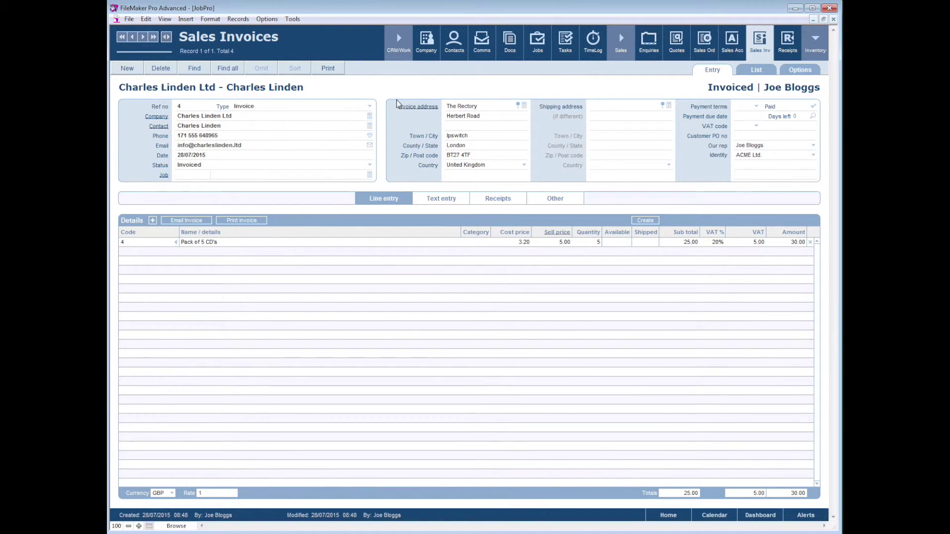
click(268, 20)
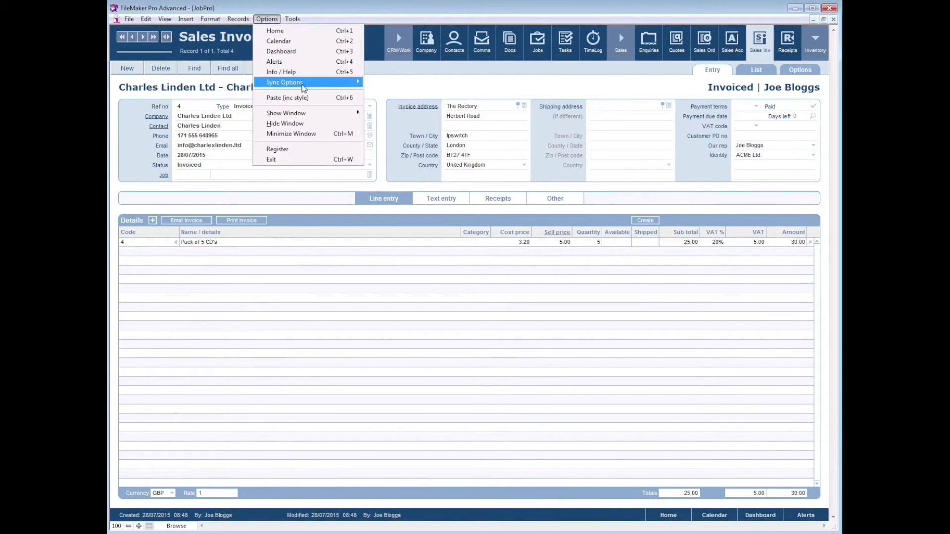
mouse_move(303, 83)
click(383, 84)
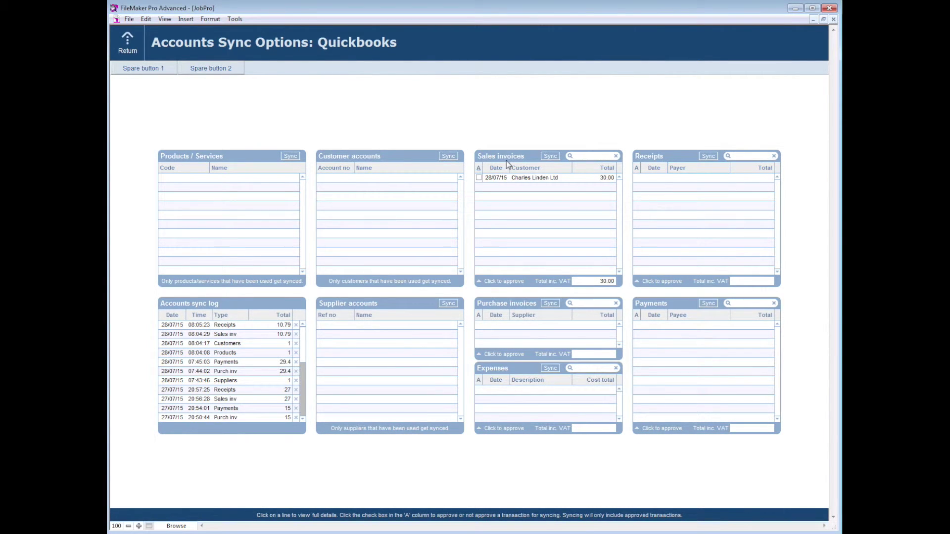
Approve Charles Linden Ltd's 30.00 invoice for syncing and sync the products to QuickBooks
click(479, 178)
click(290, 156)
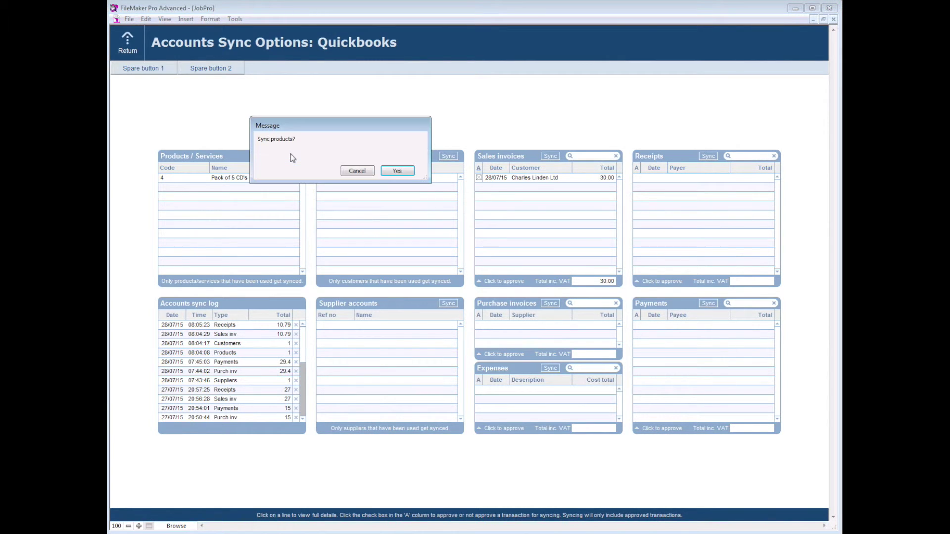
click(408, 170)
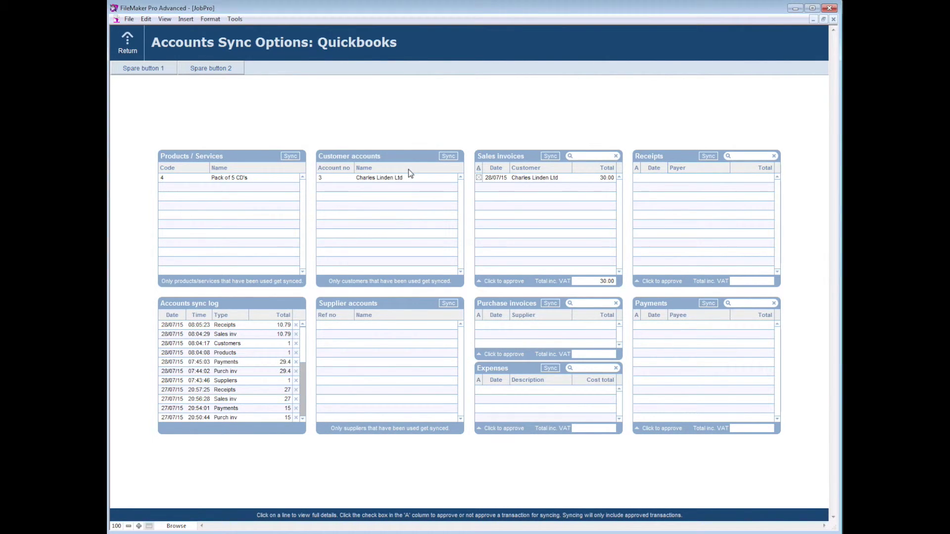
click(409, 172)
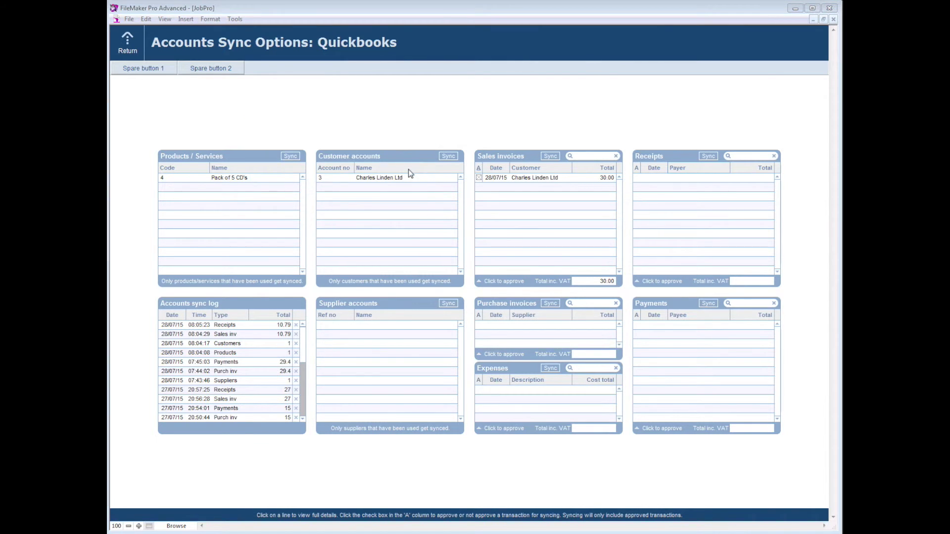
Sync the pending customer accounts to QuickBooks
click(447, 158)
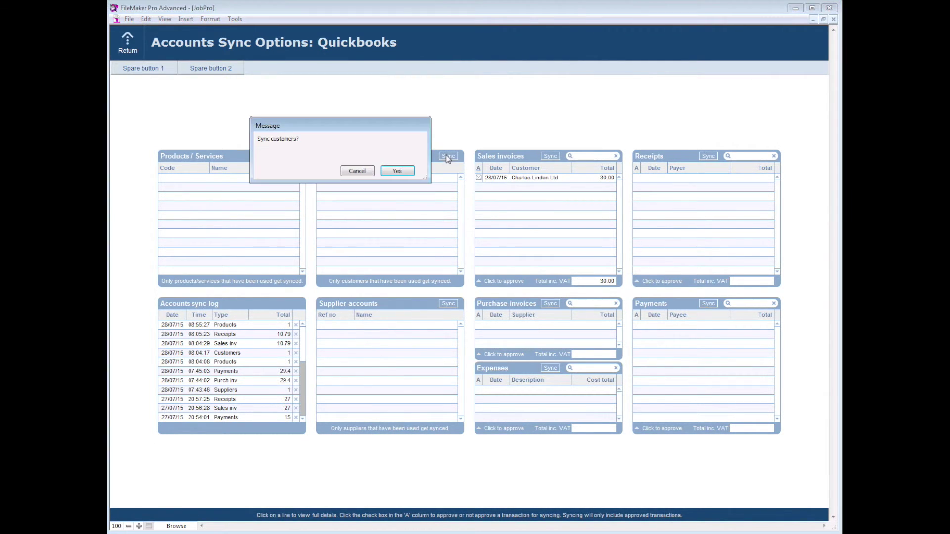
click(399, 172)
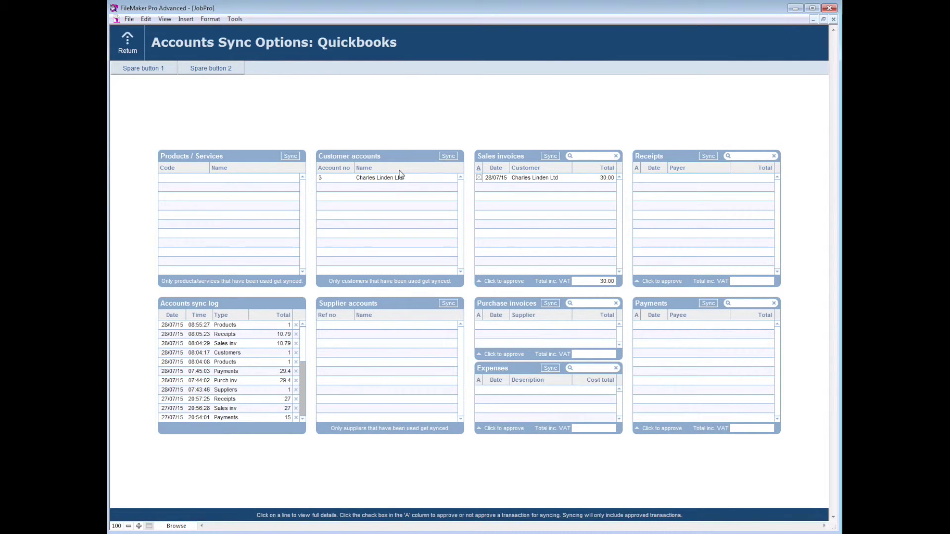
click(399, 172)
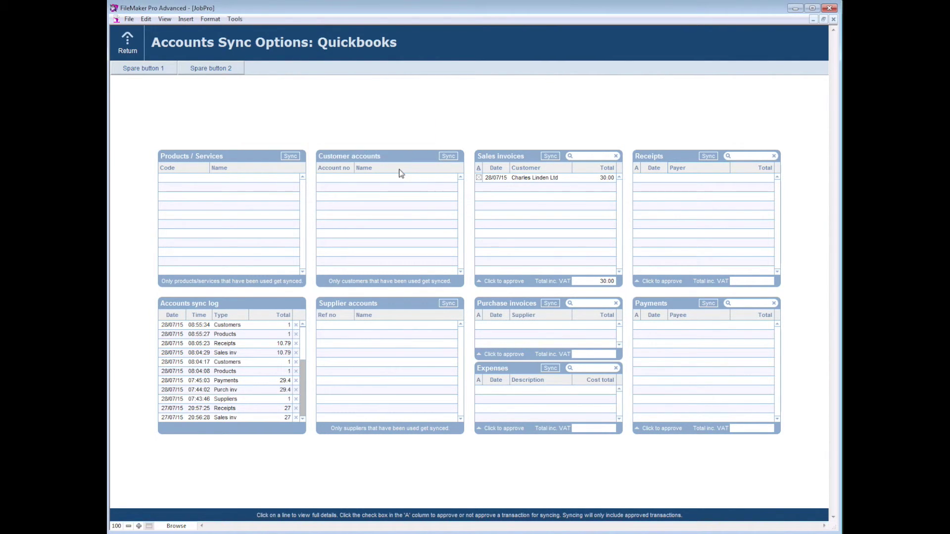
Sync the one 30.00 sales invoice, logging a 28/07/15 Sales inv entry
click(550, 157)
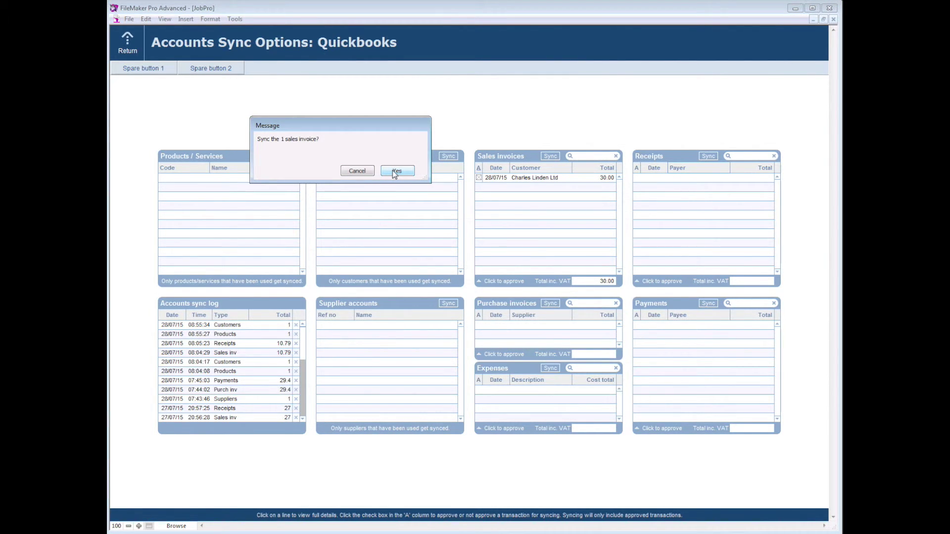
click(396, 172)
click(394, 171)
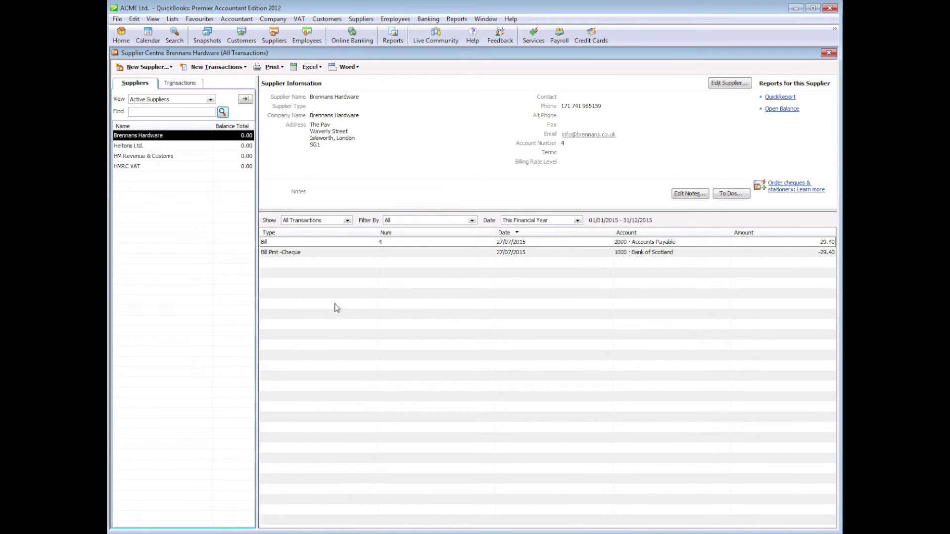
Close the supplier record, select Charles Linden Ltd's 30.00 invoice, and start Receive Payments
click(829, 53)
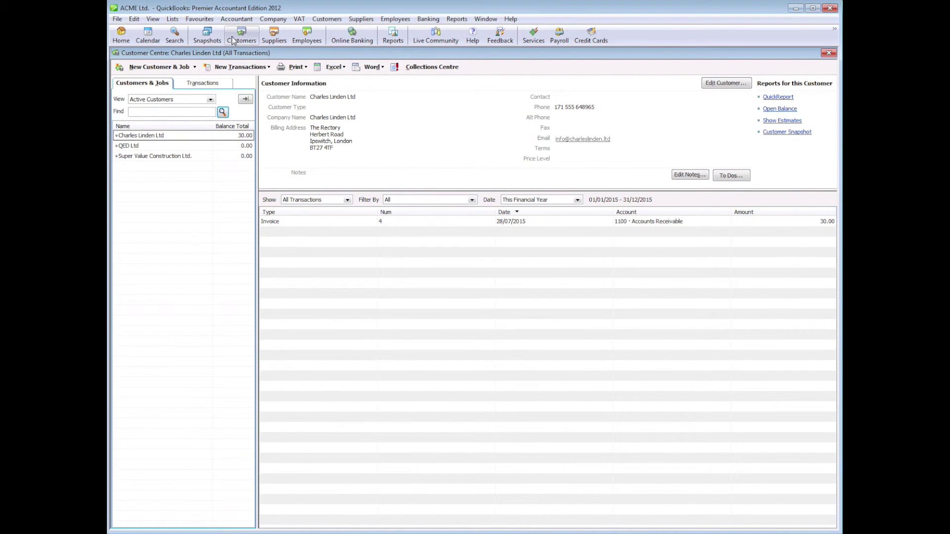
click(165, 137)
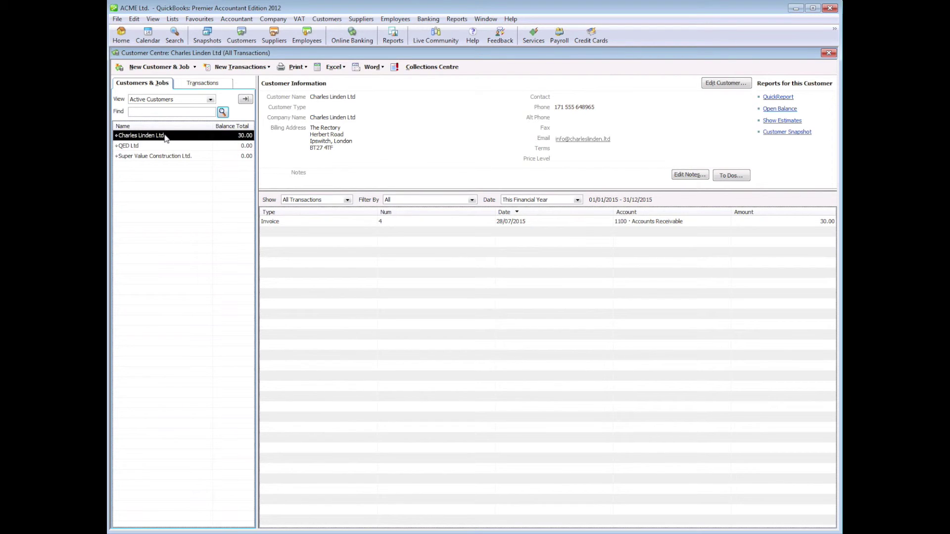
click(361, 225)
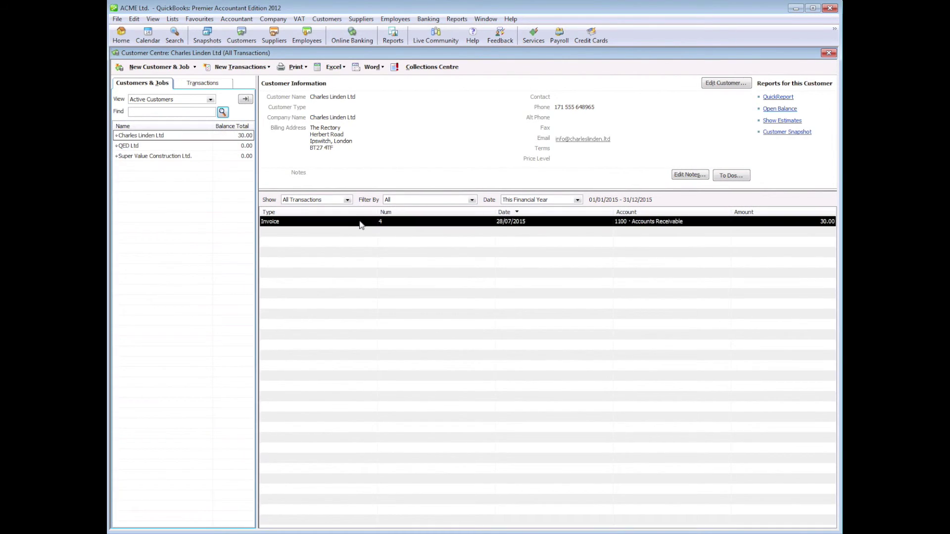
click(267, 67)
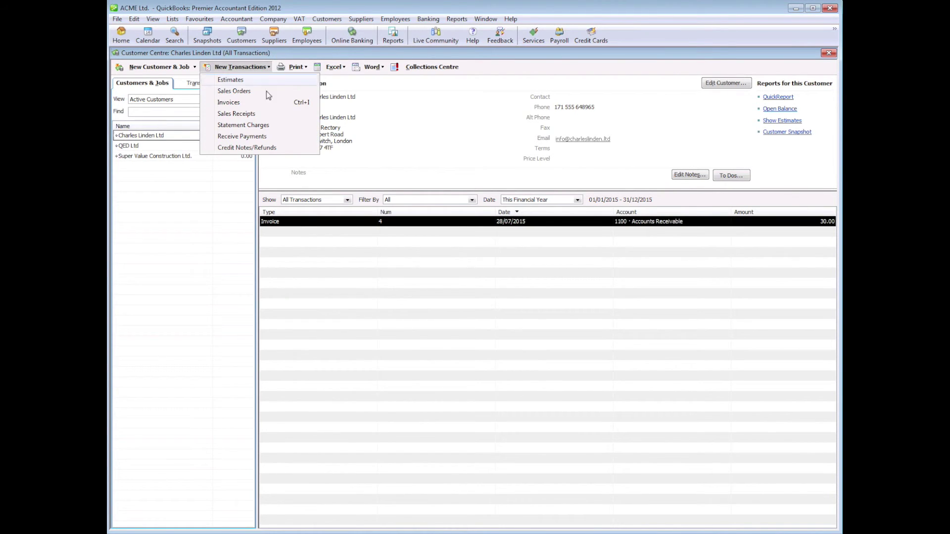
click(268, 137)
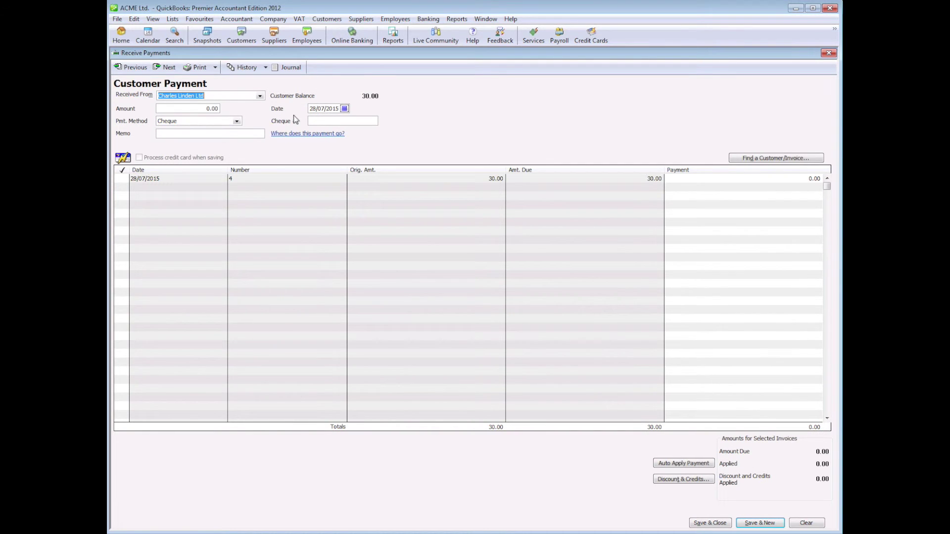
Enter cheque number 405 for 30.00 and apply it to invoice 4
click(315, 120)
text(405)
click(192, 109)
text(30.00)
click(122, 179)
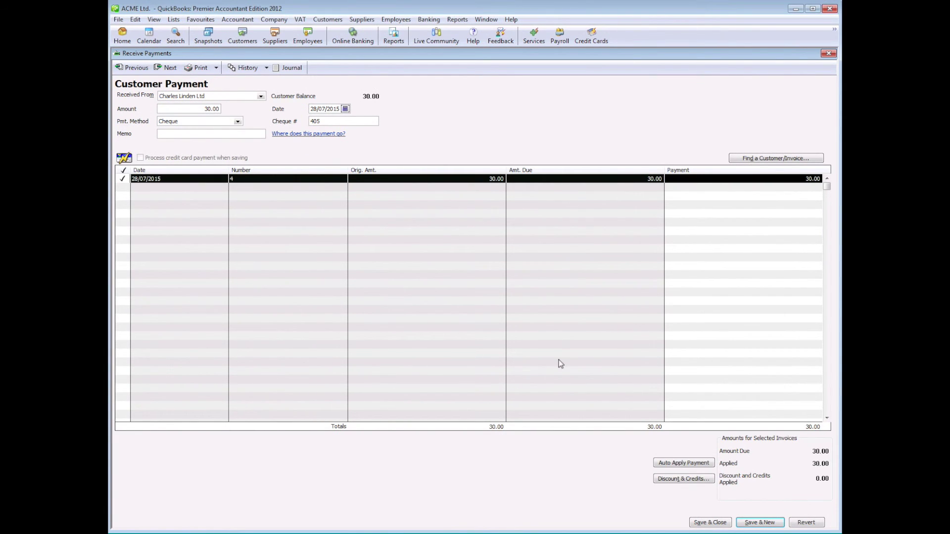
Save the payment, confirm the changes, and switch back to JobPro
click(711, 524)
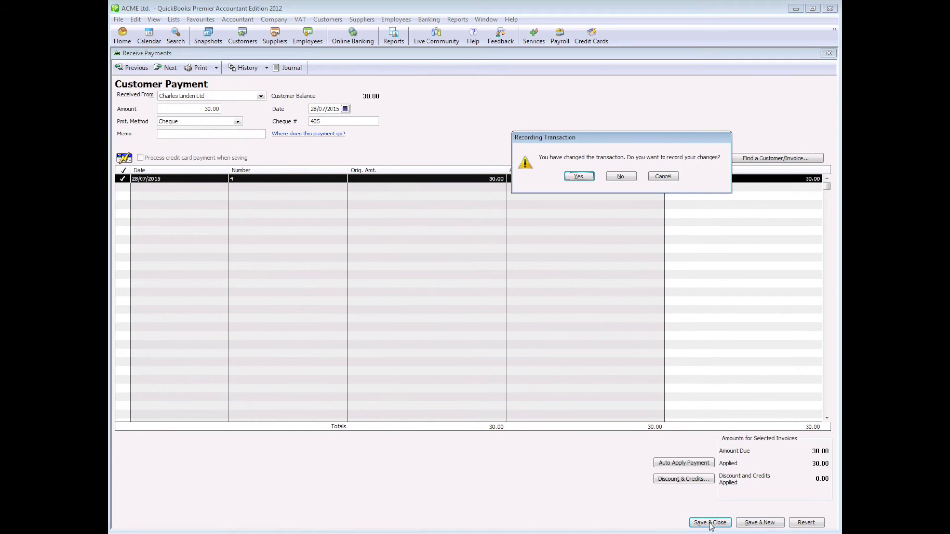
click(578, 176)
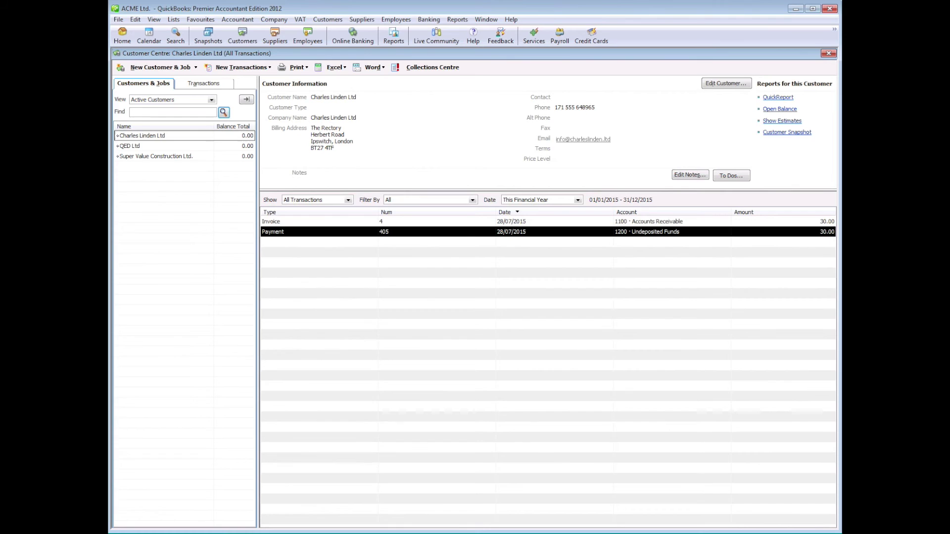
key(alt+Tab)
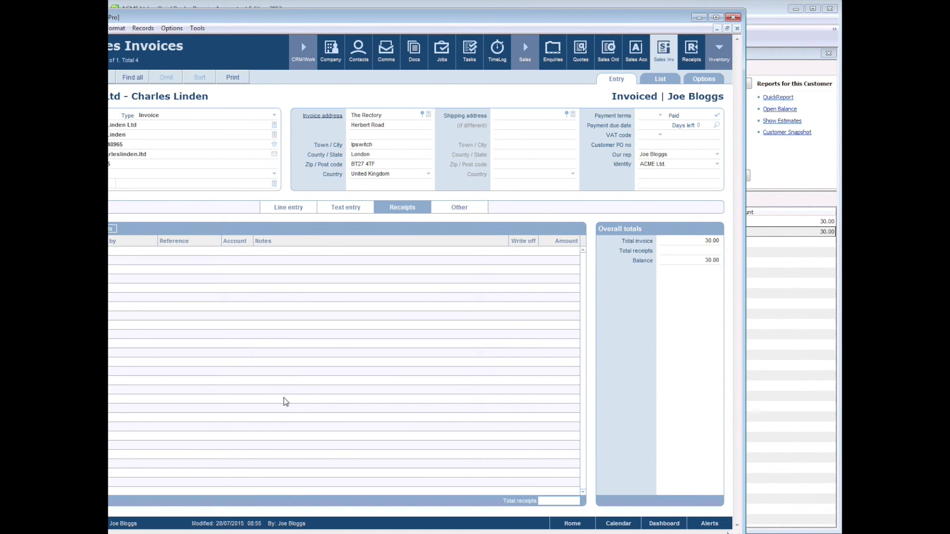
Move the Sales Invoices window fully on screen and open Options > Sync Options > Accounts Sync
double_click(541, 8)
drag(540, 12, 636, 13)
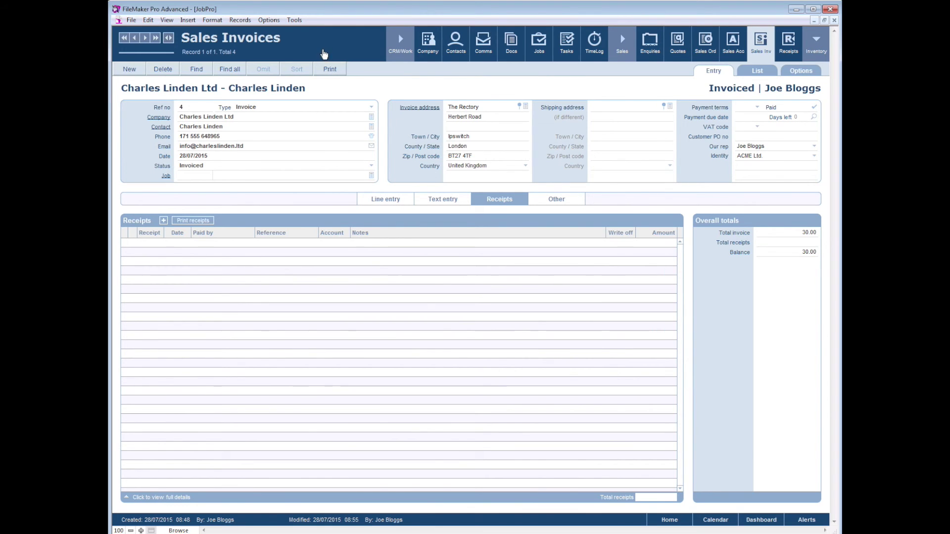
click(270, 19)
mouse_move(313, 84)
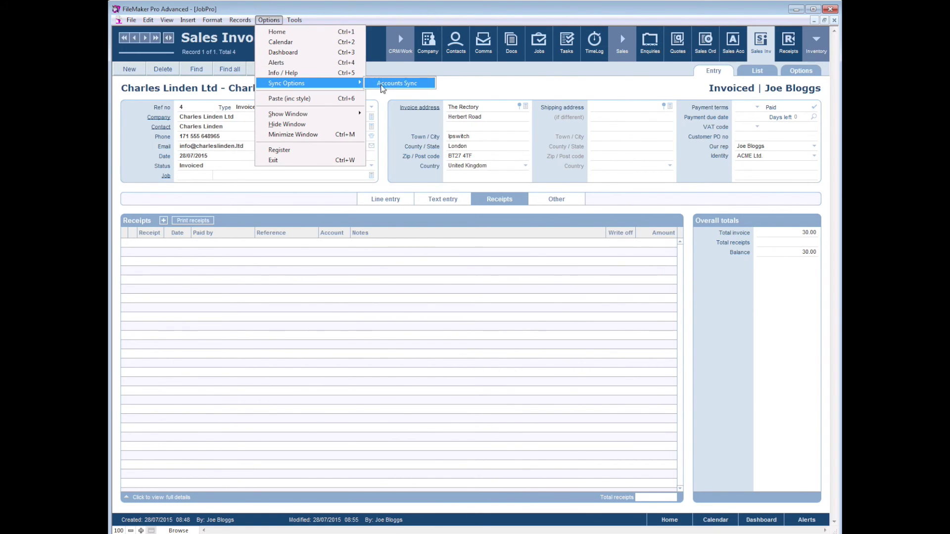
click(394, 84)
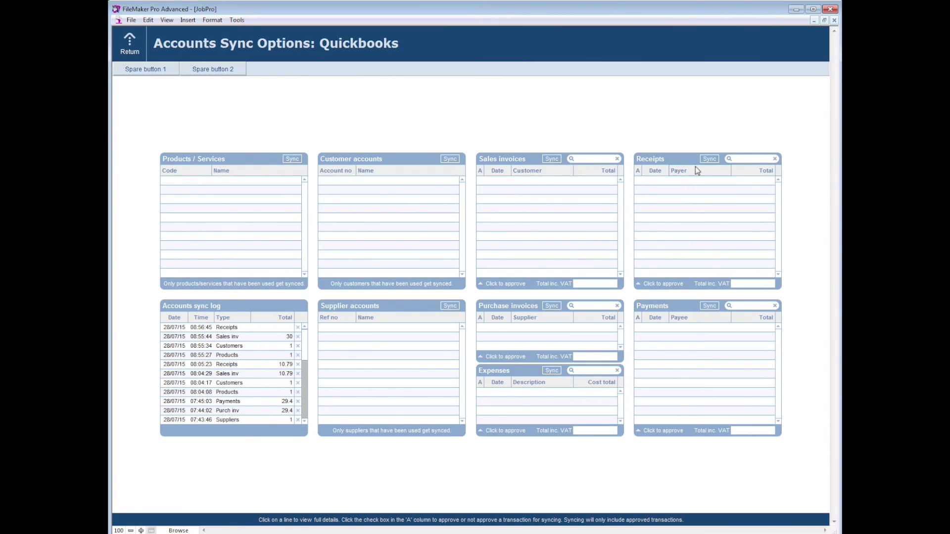
click(716, 159)
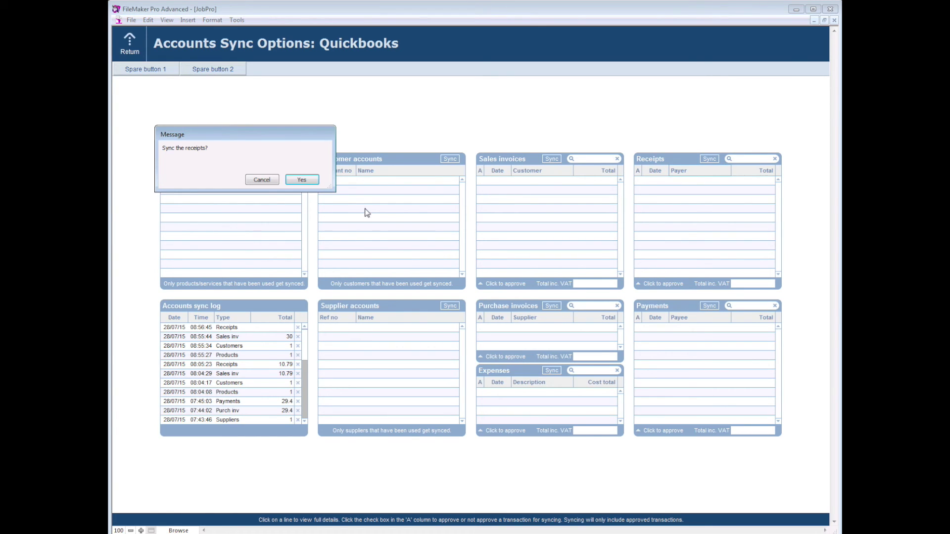
click(307, 182)
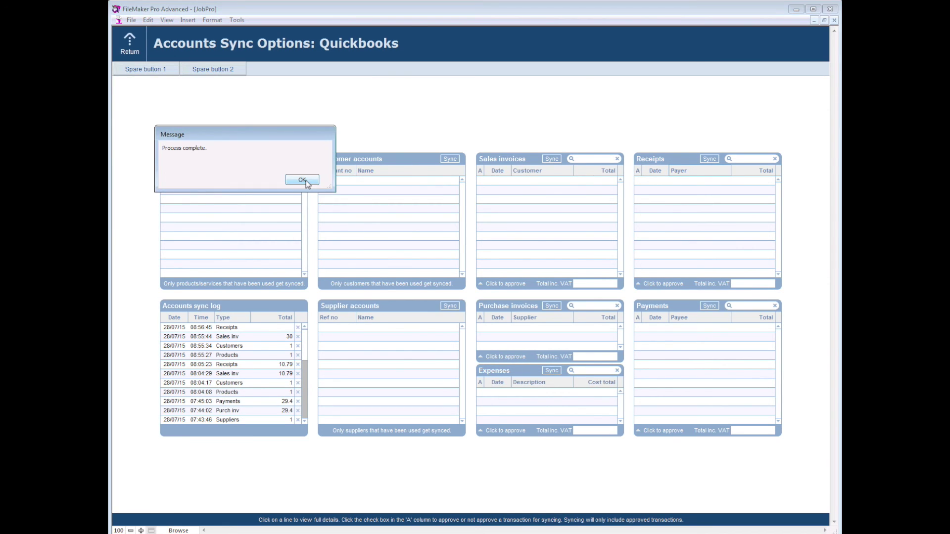
click(303, 180)
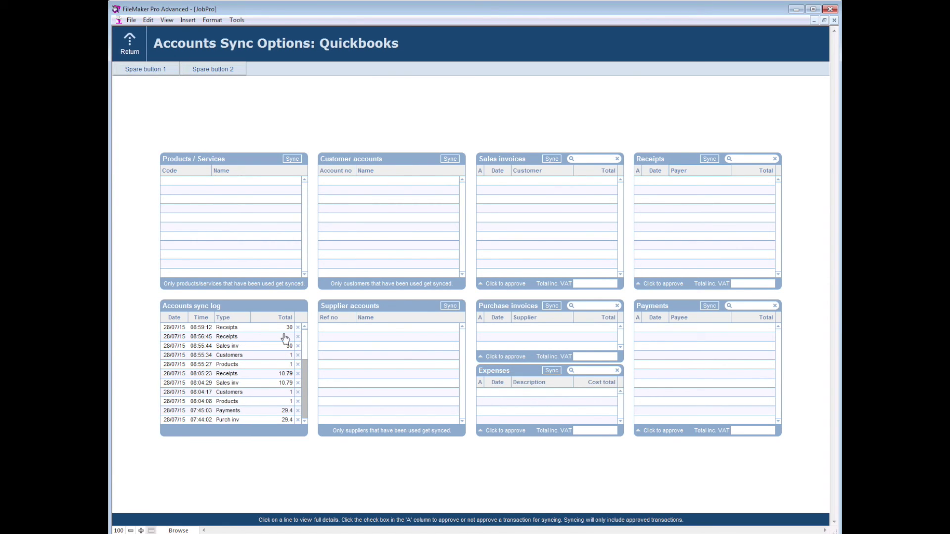
click(136, 53)
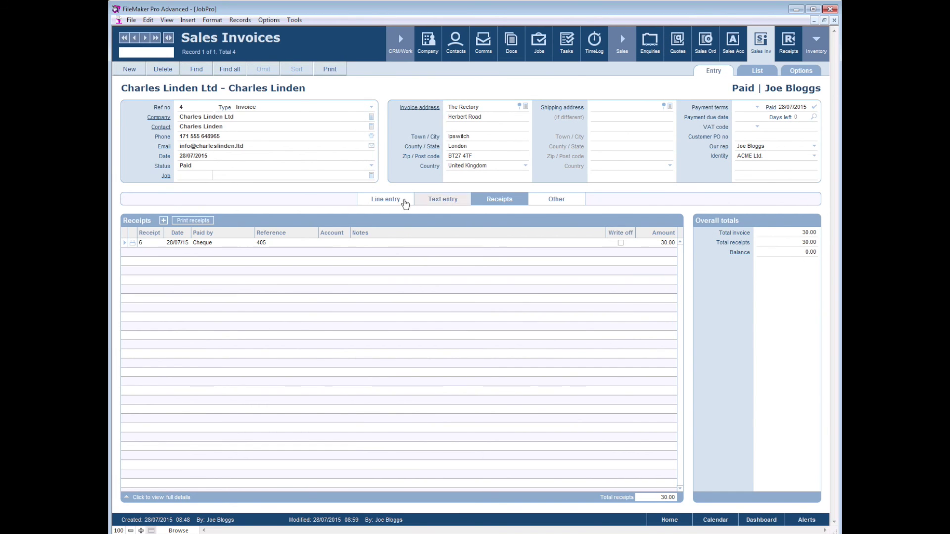
Check invoice 4's line items, then view its receipts showing cheque 405 for 30.00
click(392, 202)
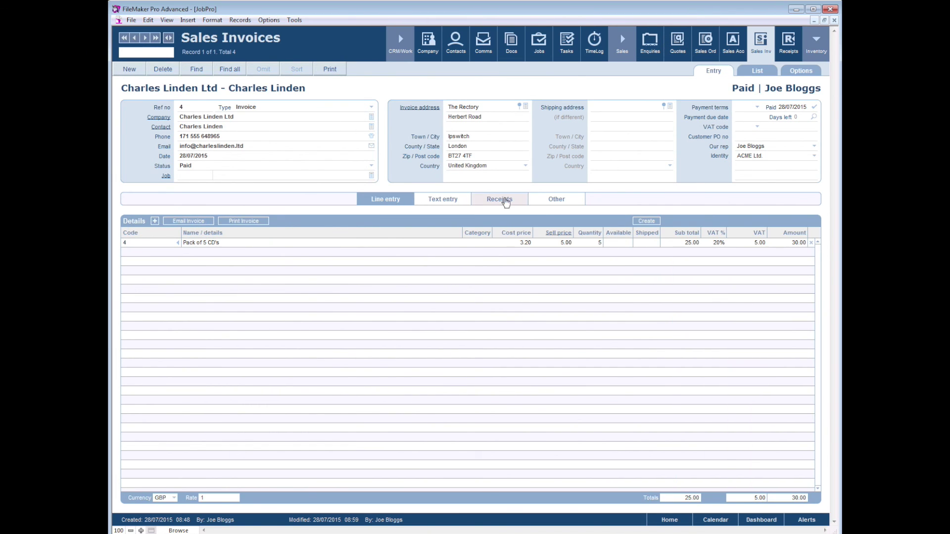
click(501, 199)
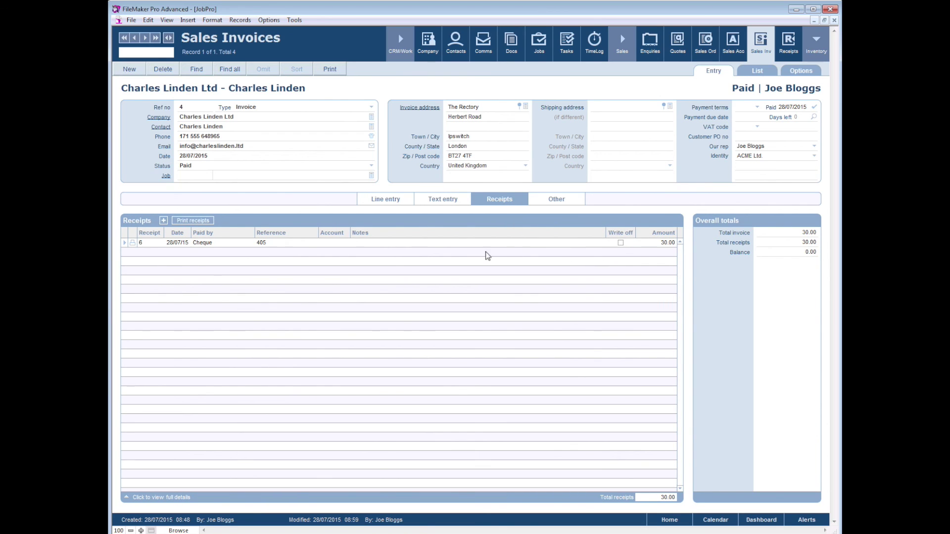